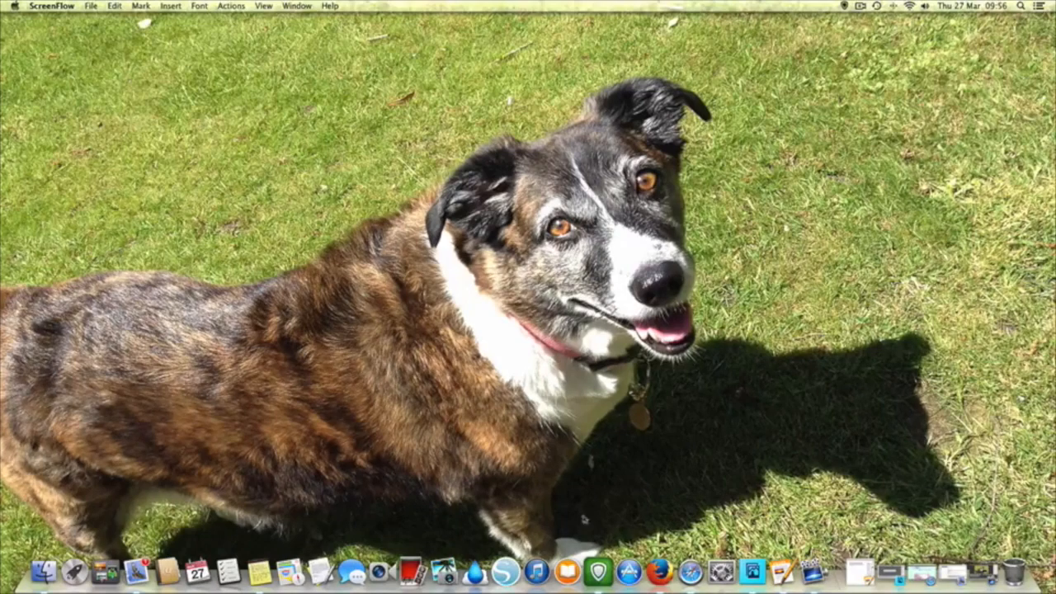
Launch Silhouette Studio and create a new blank drawing
{"action": "left_click", "coordinate": [506, 571]}
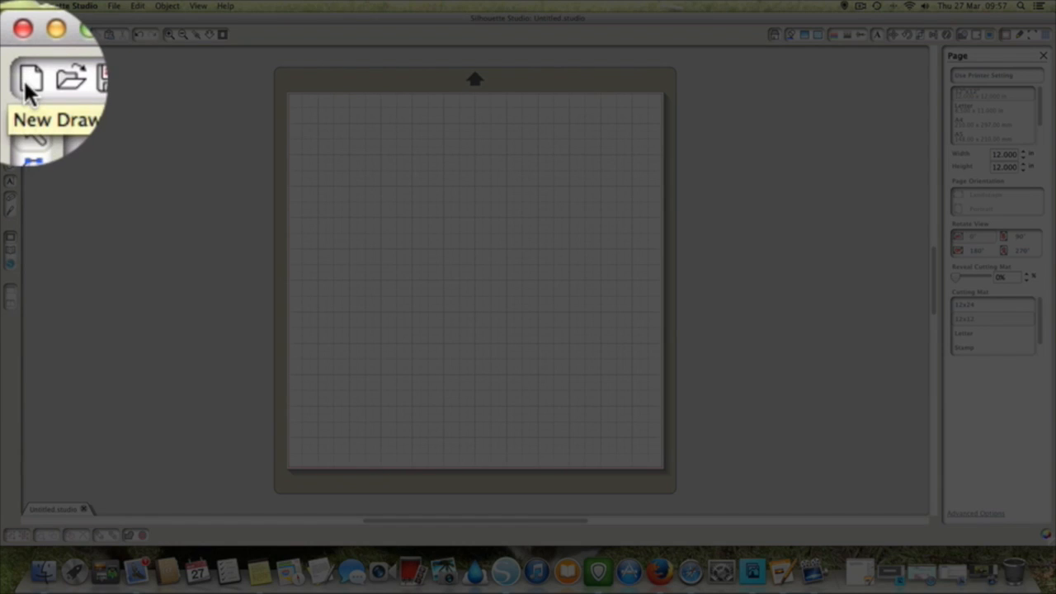
{"action": "left_click", "coordinate": [9, 34]}
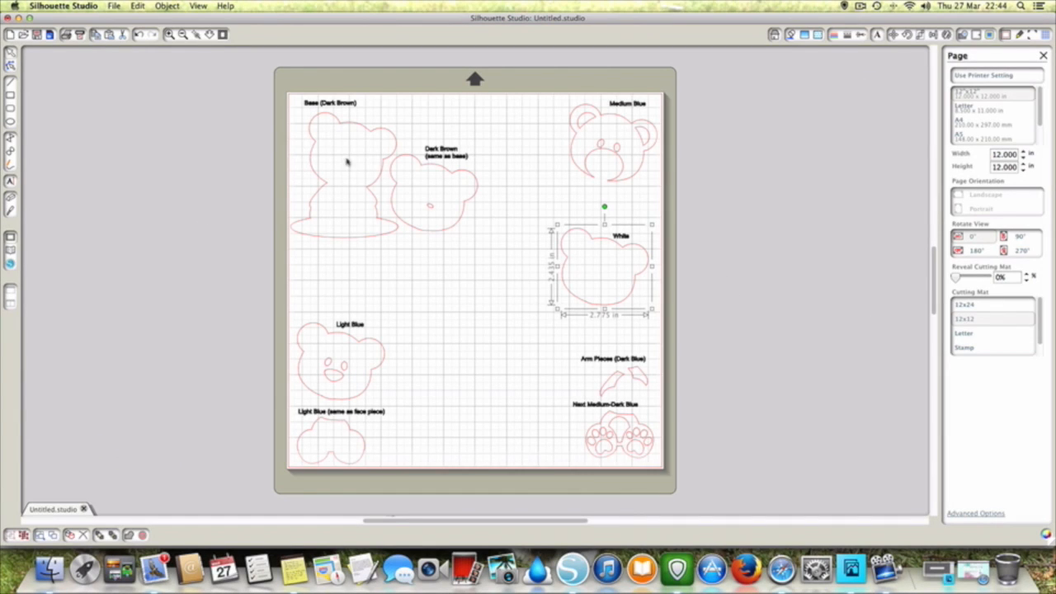
Move the White bear head piece towards the middle of the page
{"action": "left_click", "coordinate": [401, 188]}
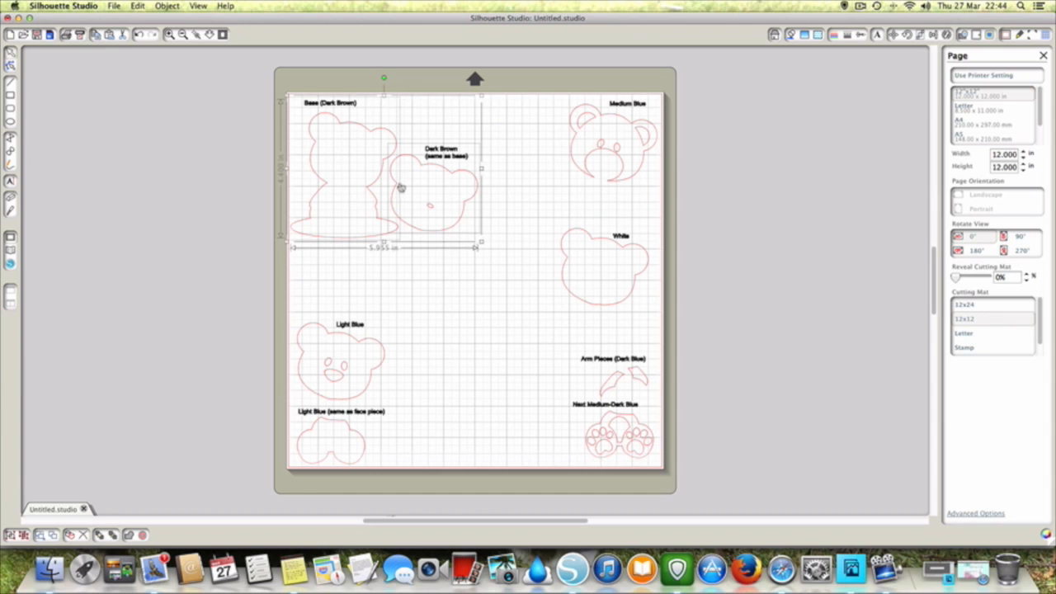
{"action": "left_click", "coordinate": [427, 274]}
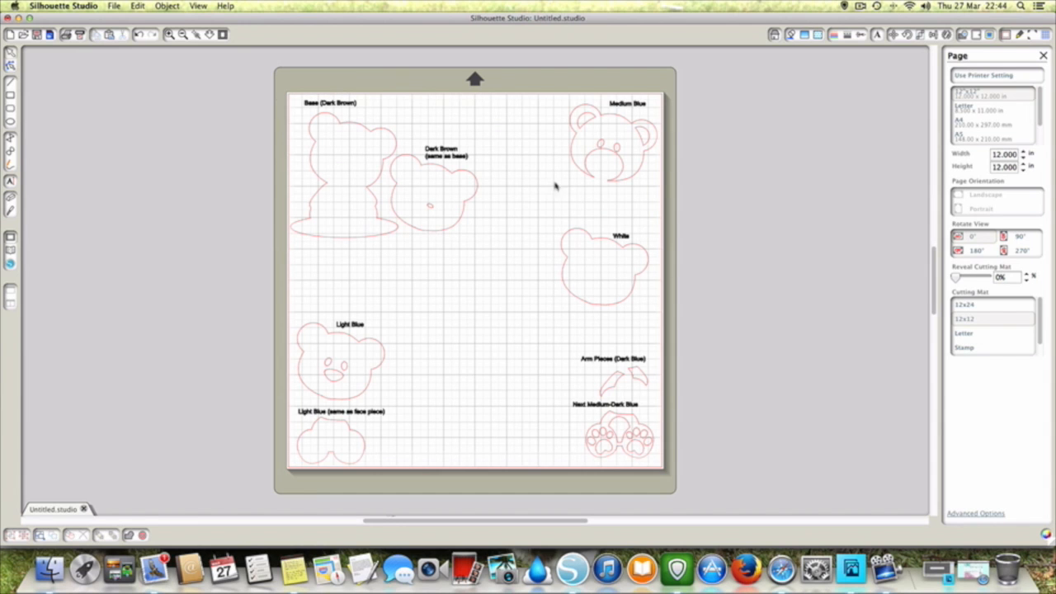
{"action": "left_click", "coordinate": [616, 153]}
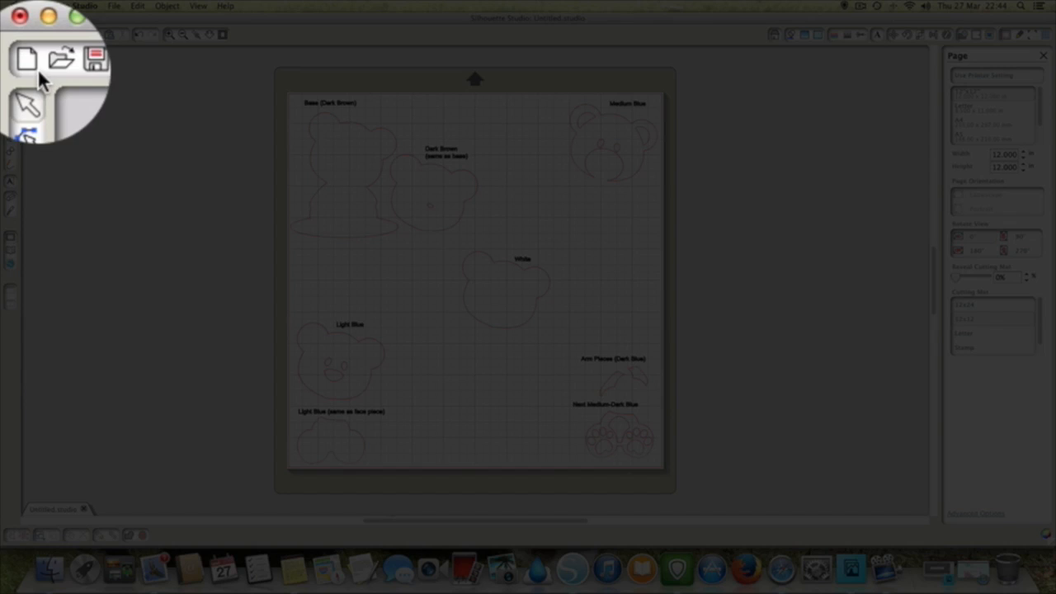
Create a second drawing, and cut the White bear head piece out of the first drawing
{"action": "left_click", "coordinate": [9, 34]}
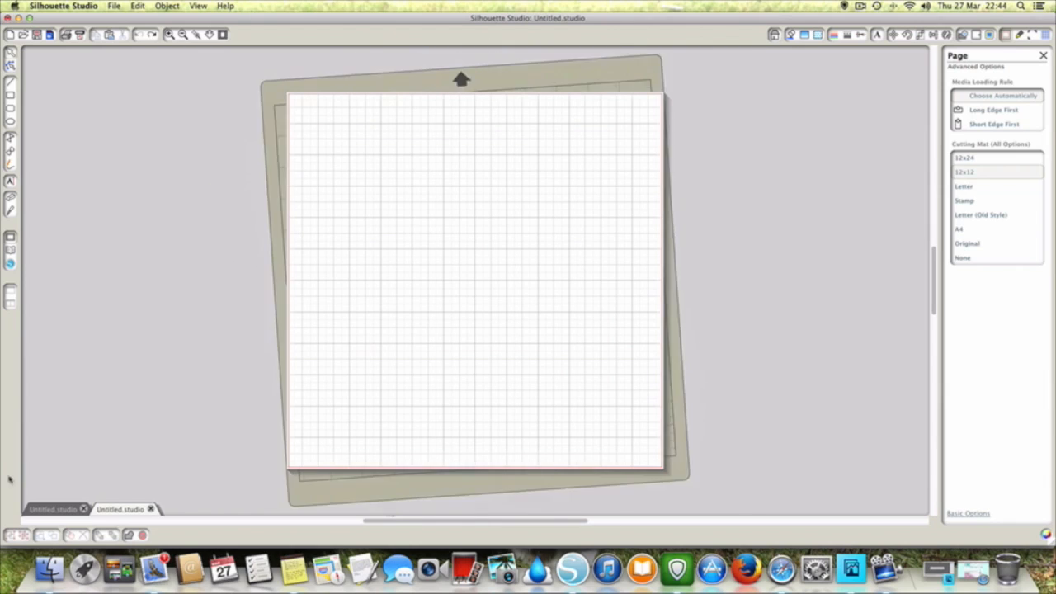
{"action": "left_click", "coordinate": [45, 511]}
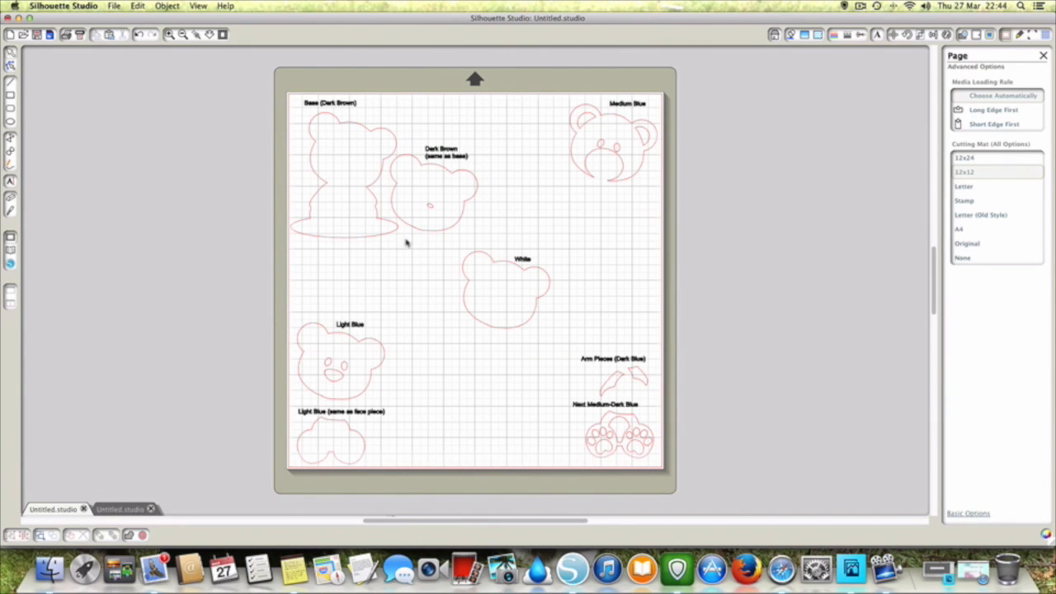
{"action": "left_click", "coordinate": [463, 272]}
{"action": "right_click", "coordinate": [464, 272]}
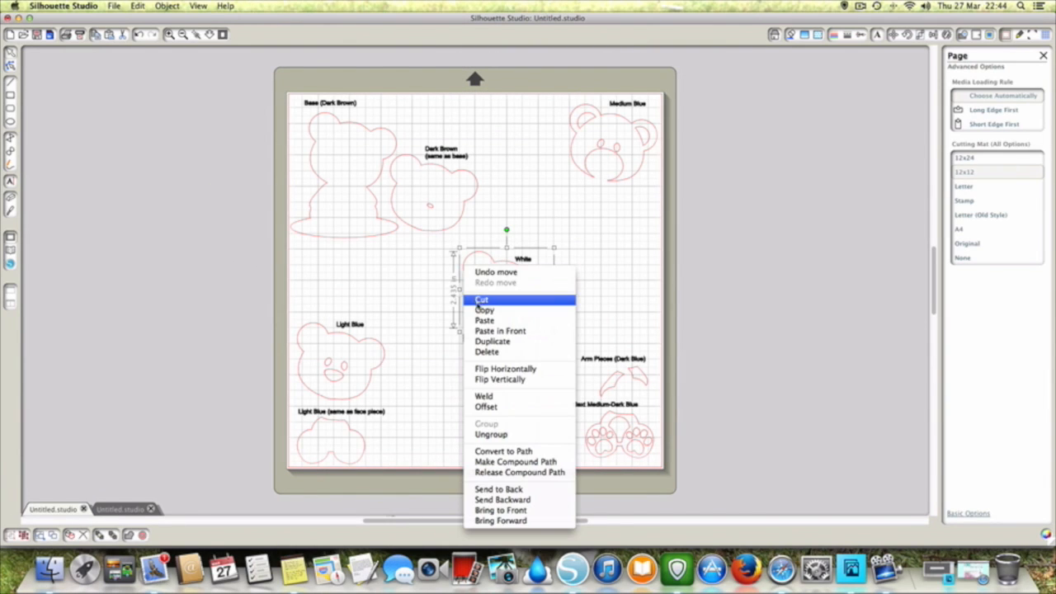
{"action": "left_click", "coordinate": [480, 300]}
Paste the White bear head into the new blank drawing and place it in the page's upper-left corner
{"action": "left_click", "coordinate": [126, 509]}
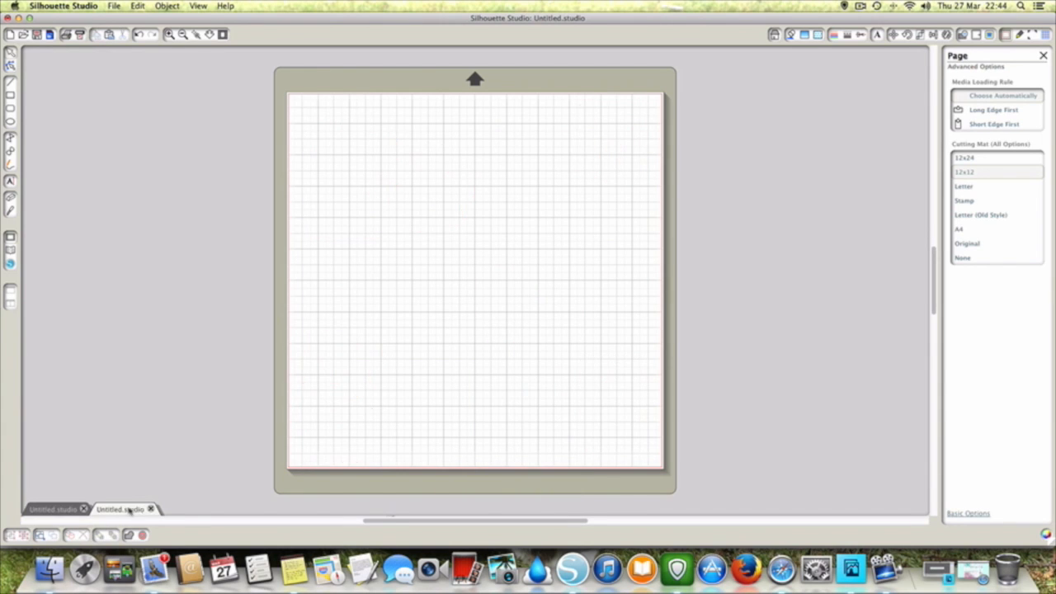
{"action": "right_click", "coordinate": [474, 216]}
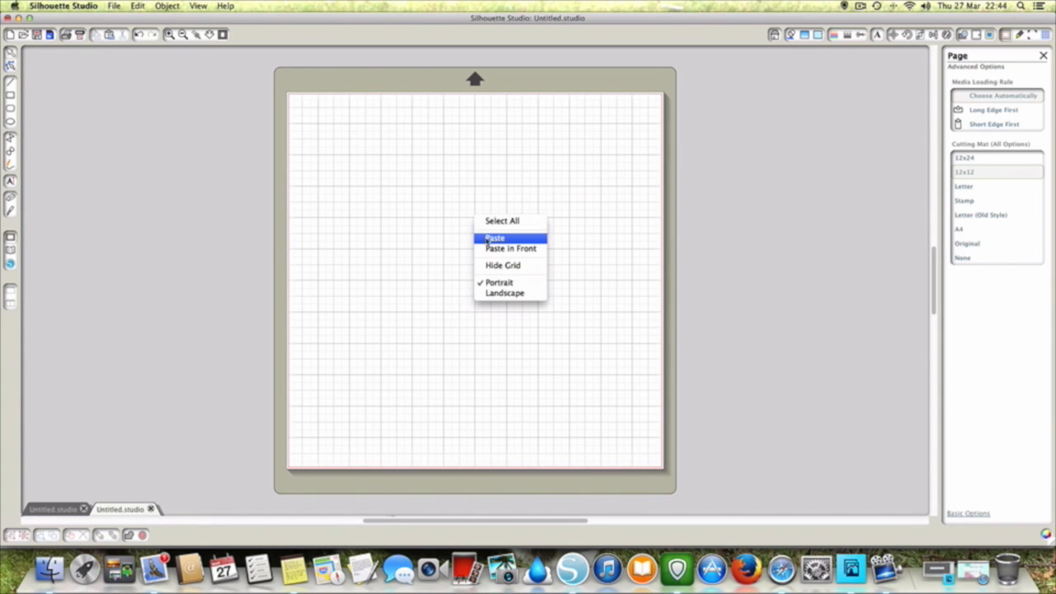
{"action": "left_click", "coordinate": [482, 237]}
{"action": "left_click_drag", "start_coordinate": [473, 259], "coordinate": [324, 121]}
Cut the Base (Dark Brown) body and the matching Dark Brown head out of the original drawing
{"action": "left_click", "coordinate": [48, 509]}
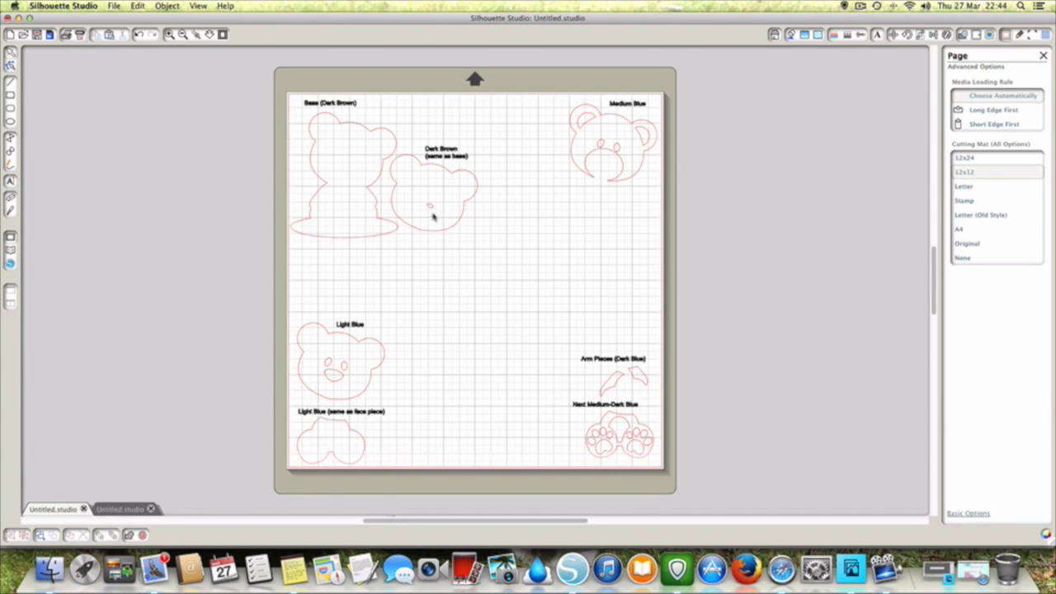
{"action": "left_click_drag", "start_coordinate": [287, 98], "coordinate": [467, 220]}
{"action": "right_click", "coordinate": [391, 223]}
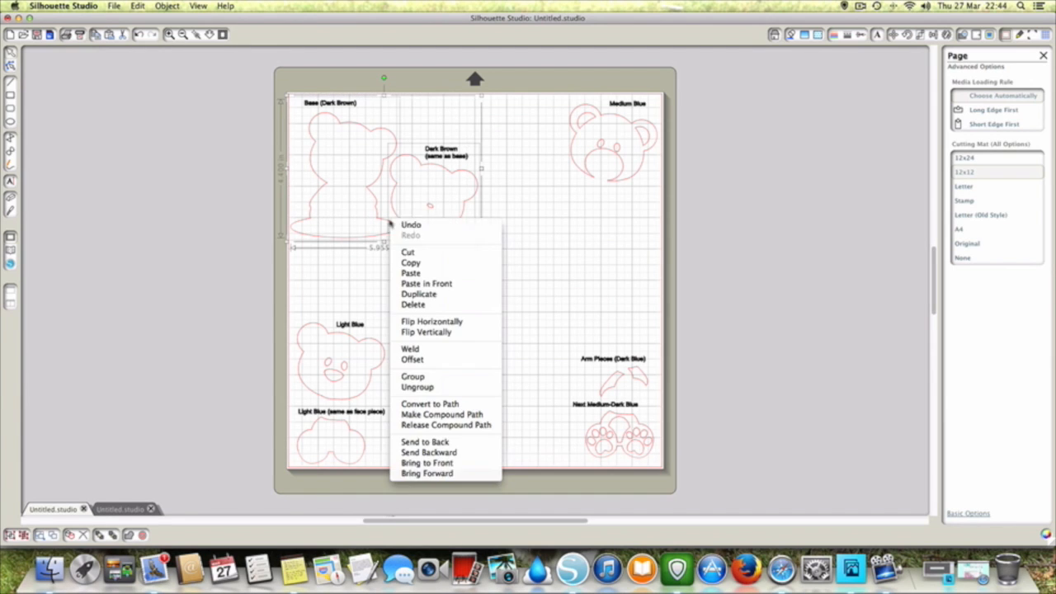
{"action": "left_click", "coordinate": [409, 252]}
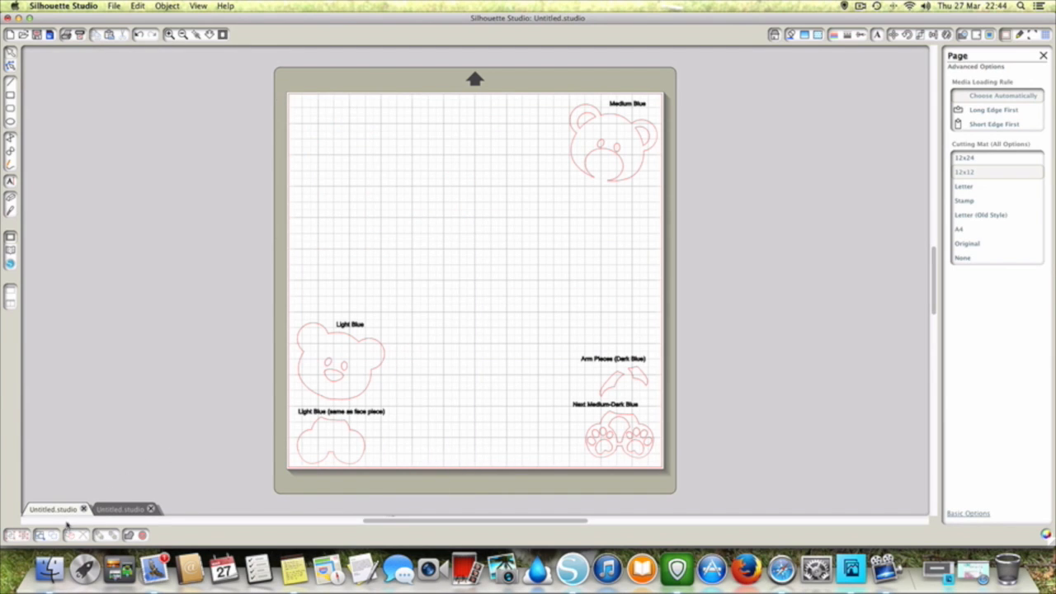
Paste the dark brown pieces into the second drawing, move them to the page's lower-right corner, and return to the first drawing
{"action": "left_click", "coordinate": [120, 509]}
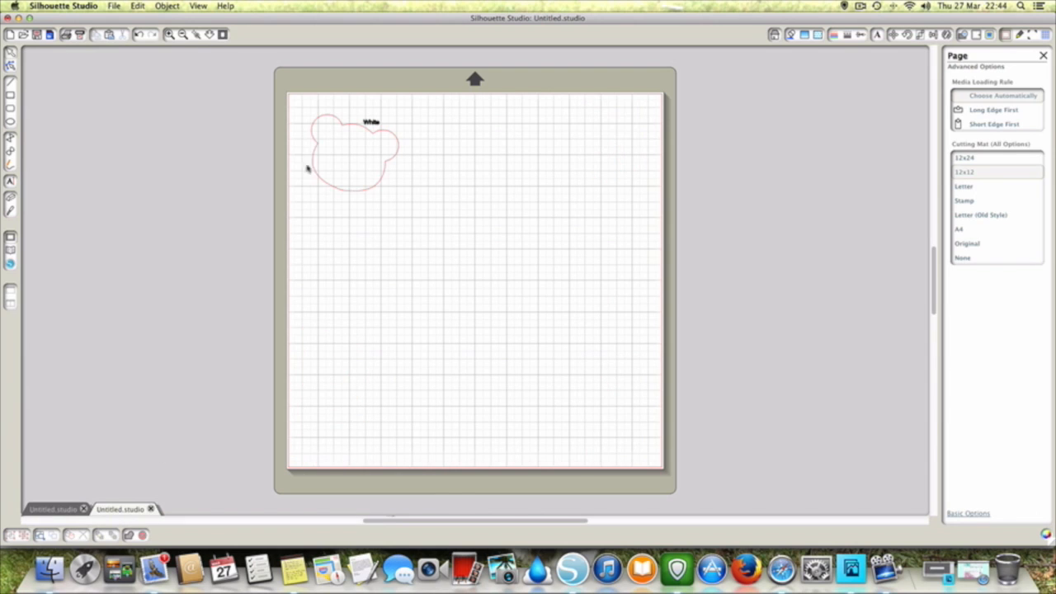
{"action": "right_click", "coordinate": [507, 393]}
{"action": "left_click", "coordinate": [520, 412]}
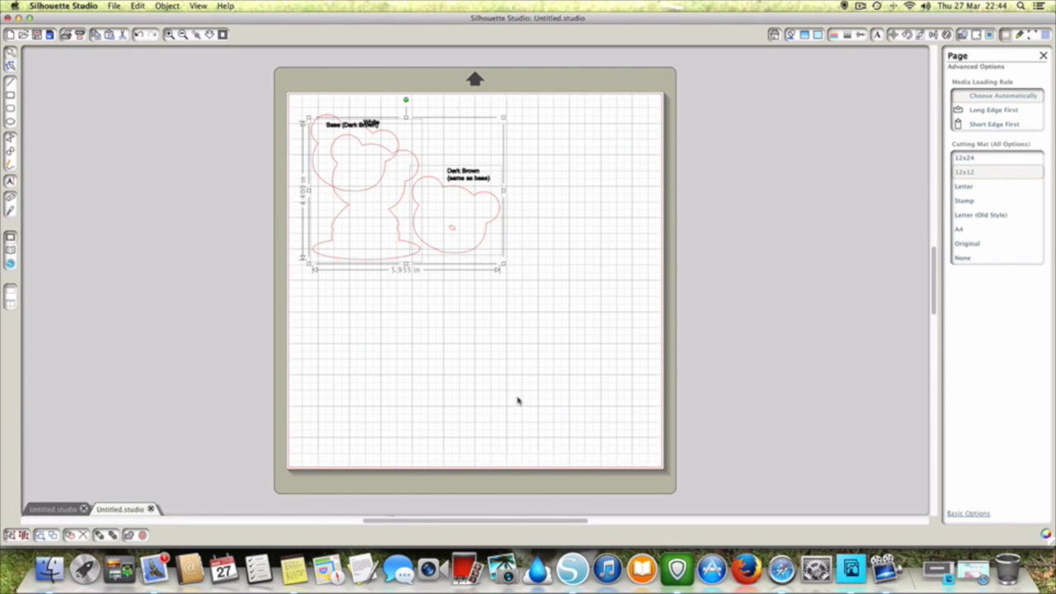
{"action": "left_click_drag", "start_coordinate": [391, 259], "coordinate": [541, 454]}
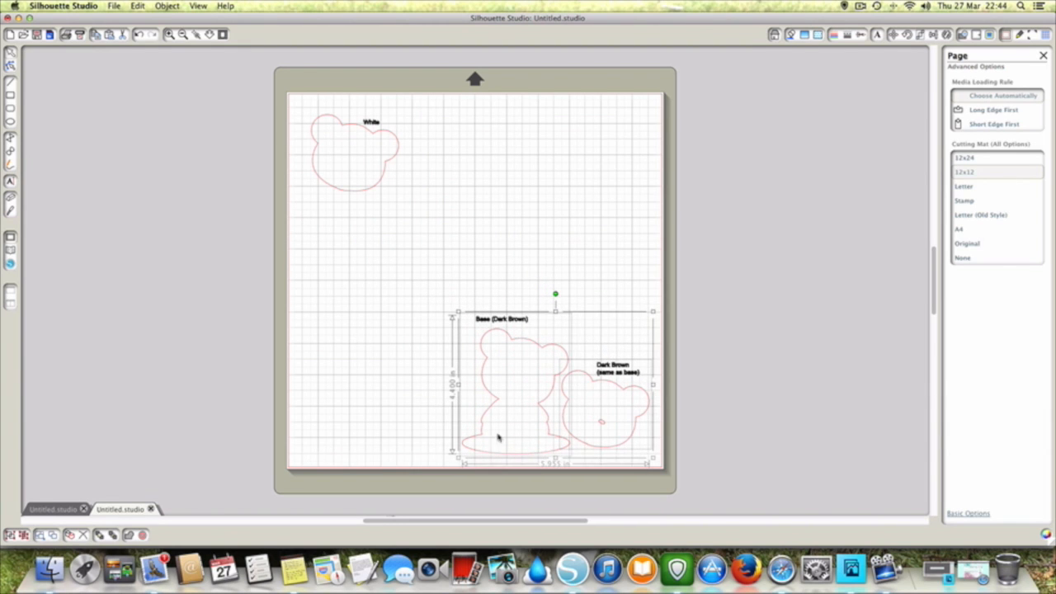
{"action": "left_click", "coordinate": [355, 347]}
{"action": "left_click", "coordinate": [69, 510]}
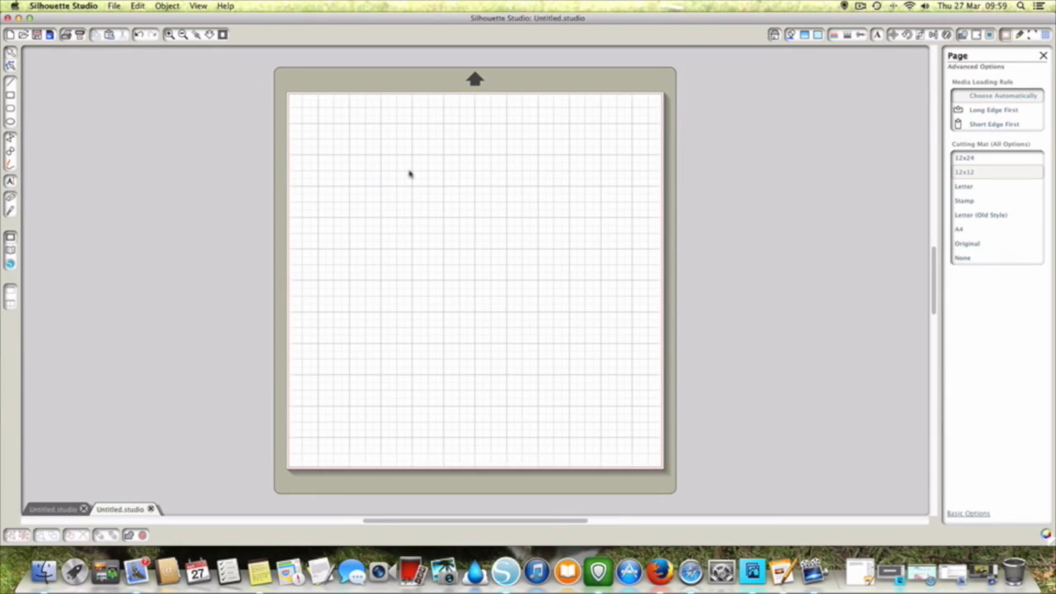
Open the saved file easter cross.studio from the Silhouette folder
{"action": "scroll", "coordinate": [409, 173], "scroll_direction": "left", "scroll_amount": 2}
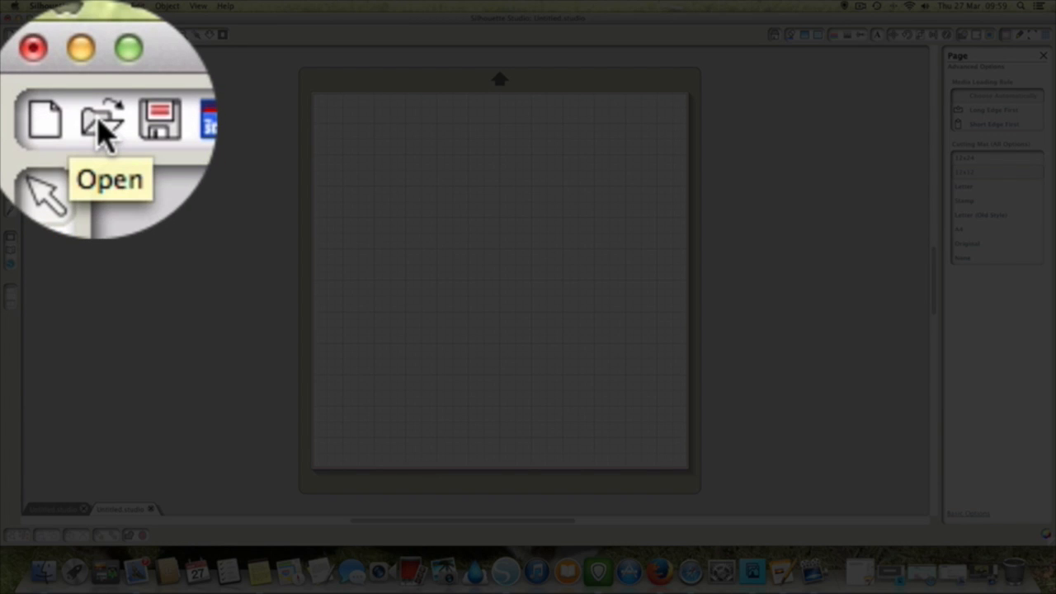
{"action": "left_click", "coordinate": [93, 128]}
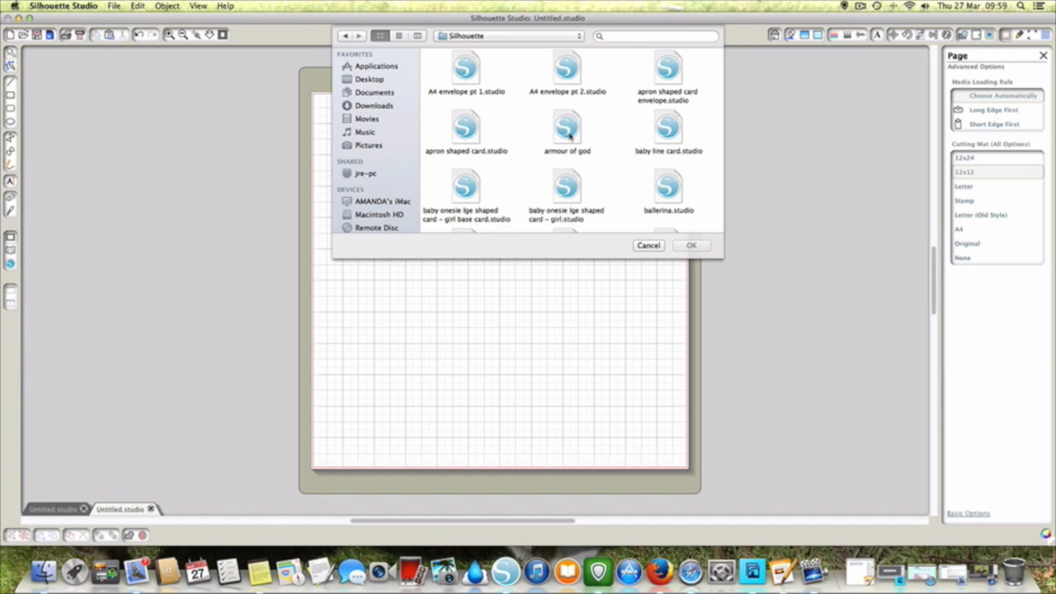
{"action": "scroll", "coordinate": [569, 160], "scroll_direction": "down", "scroll_amount": 1}
{"action": "scroll", "coordinate": [568, 159], "scroll_direction": "down", "scroll_amount": 10}
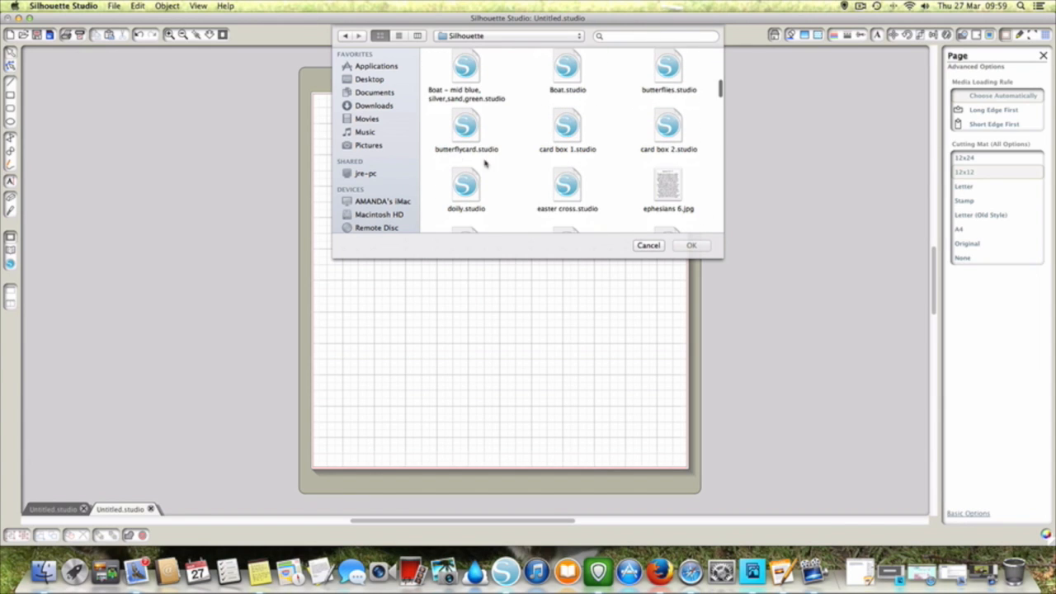
{"action": "double_click", "coordinate": [566, 186]}
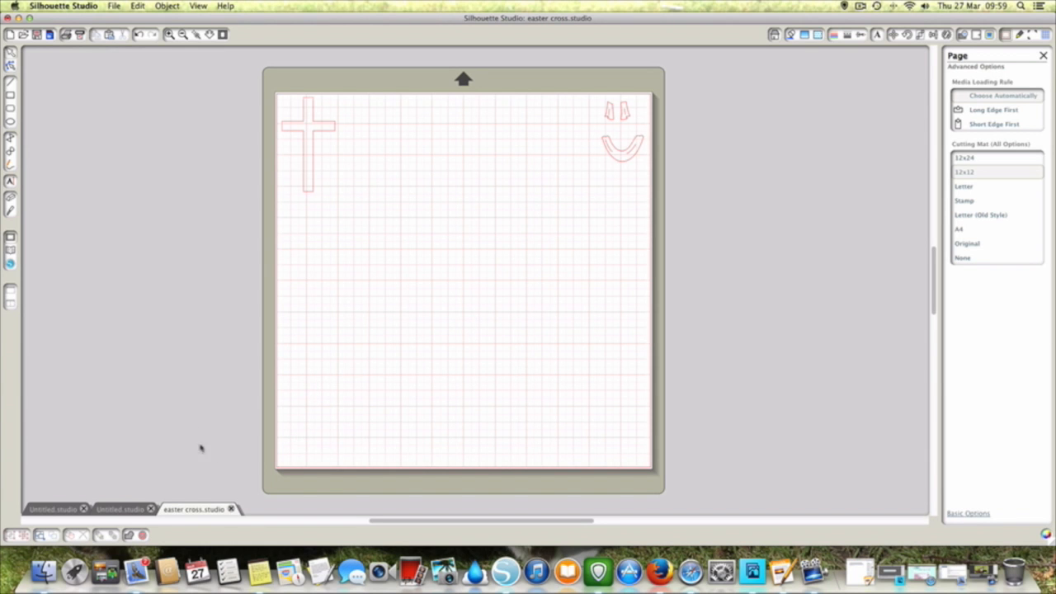
Close easter cross.studio without saving its changes
{"action": "scroll", "coordinate": [142, 503], "scroll_direction": "left", "scroll_amount": 2}
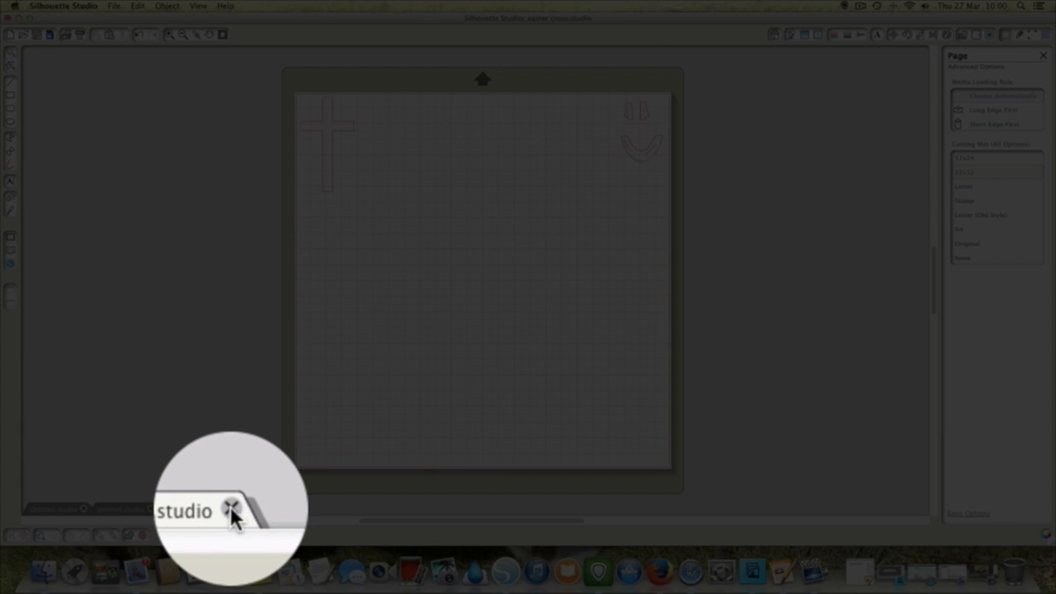
{"action": "left_click", "coordinate": [231, 509]}
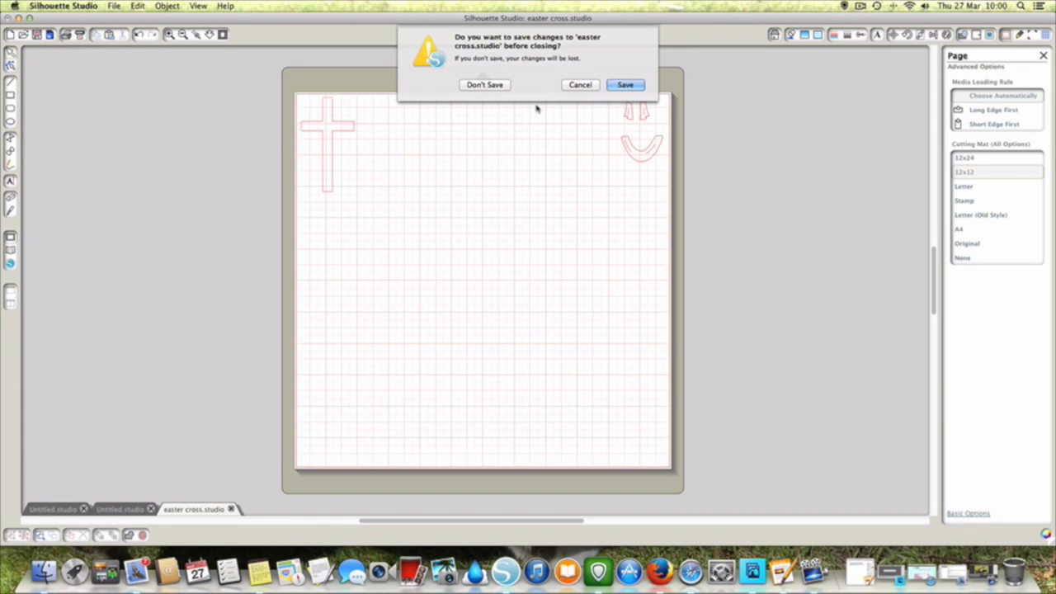
{"action": "left_click", "coordinate": [486, 84]}
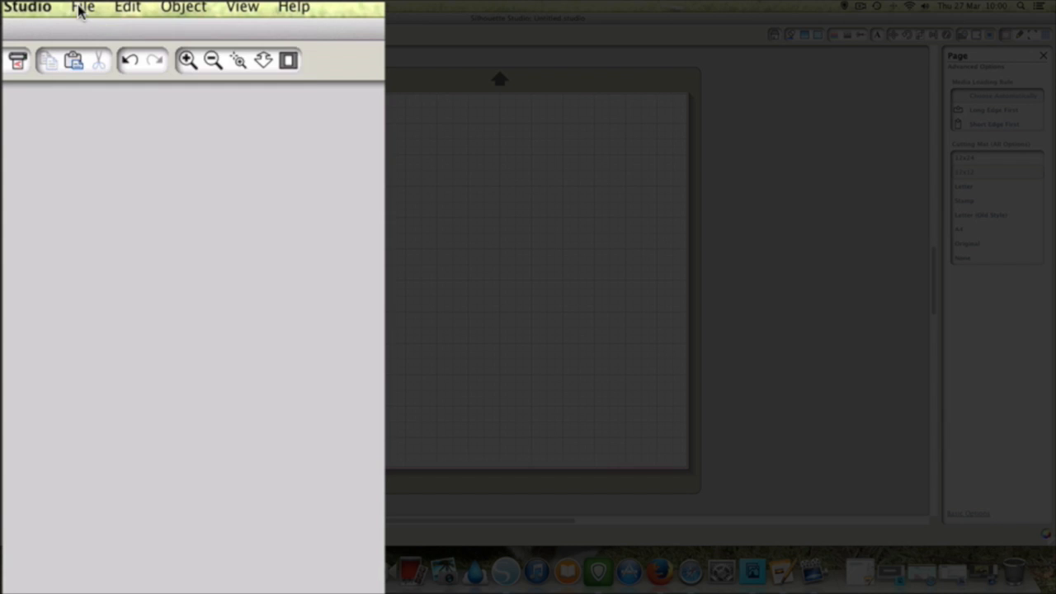
Close the second untitled drawing without saving it
{"action": "left_click", "coordinate": [114, 6]}
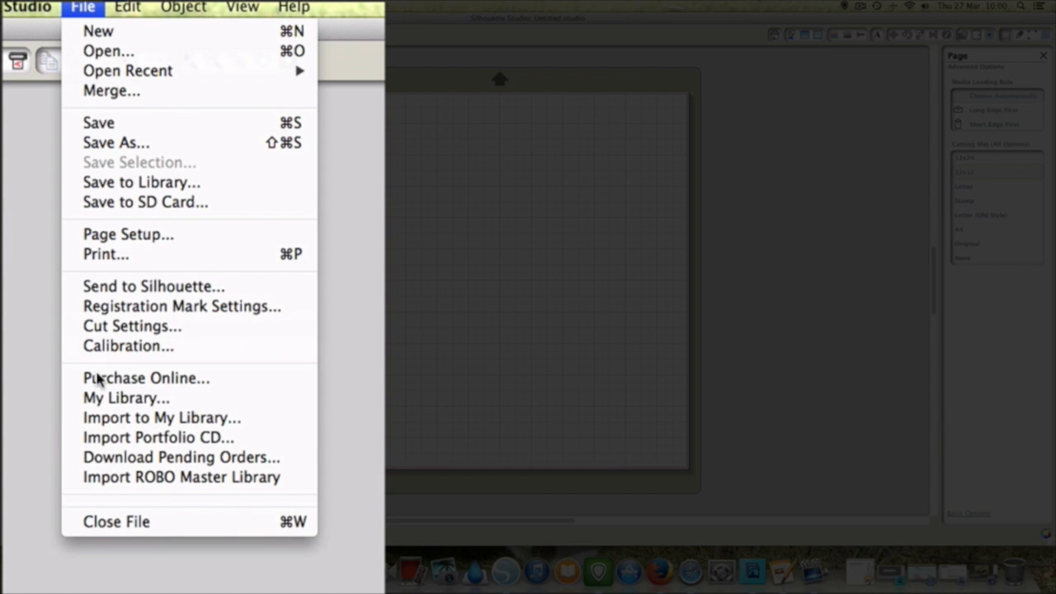
{"action": "left_click", "coordinate": [94, 532]}
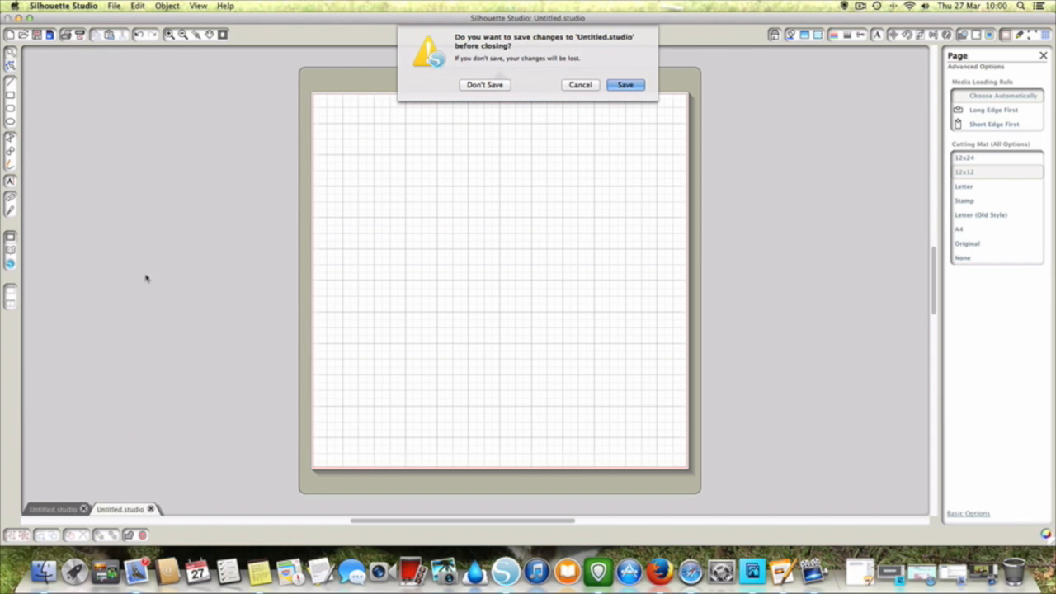
{"action": "left_click", "coordinate": [498, 85]}
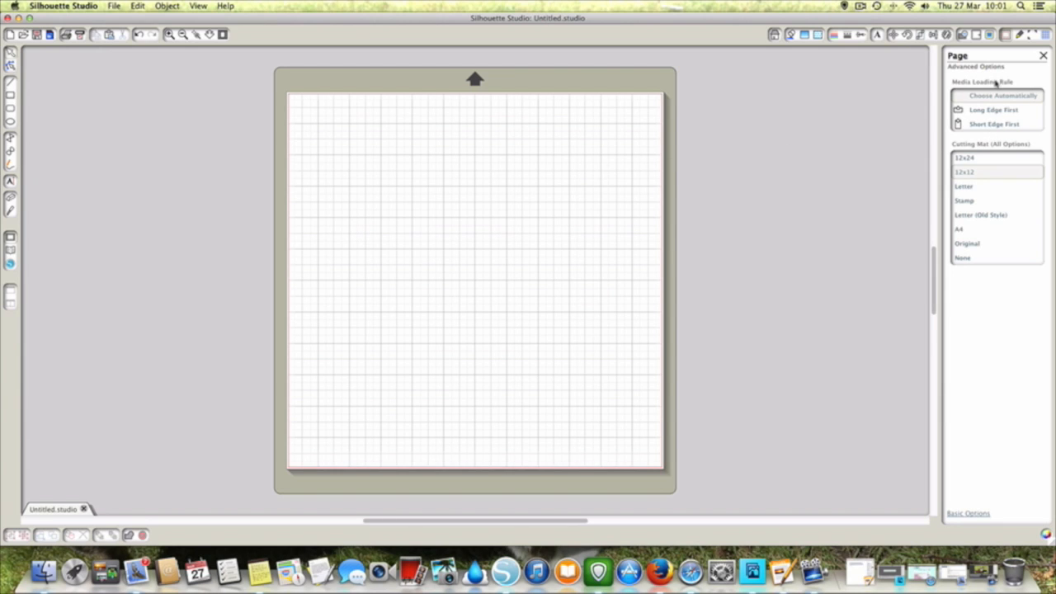
Open the page settings and look through the list of available page sizes
{"action": "left_click", "coordinate": [789, 35]}
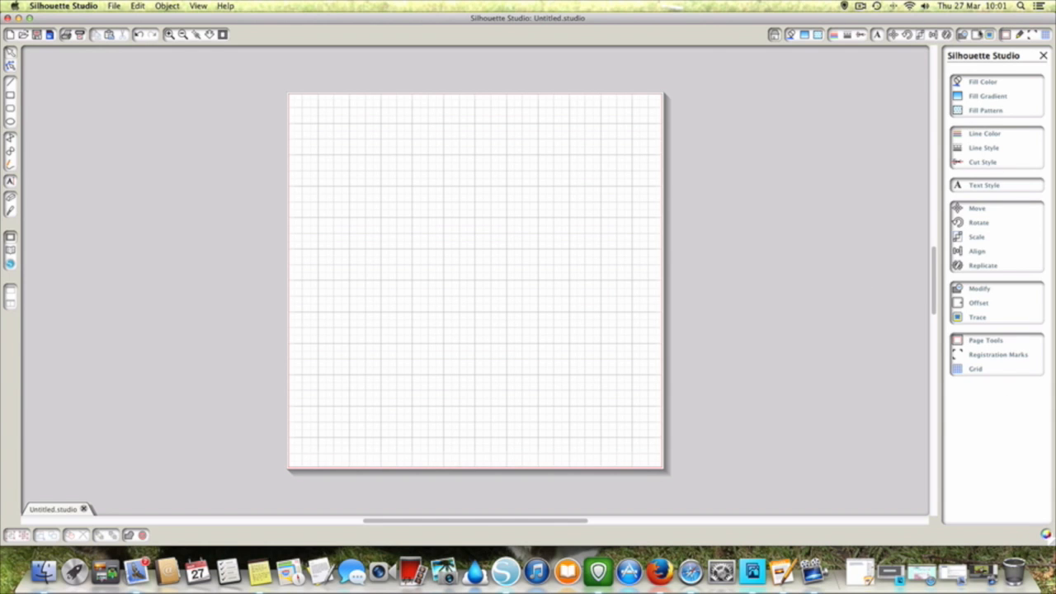
{"action": "left_click", "coordinate": [1006, 35]}
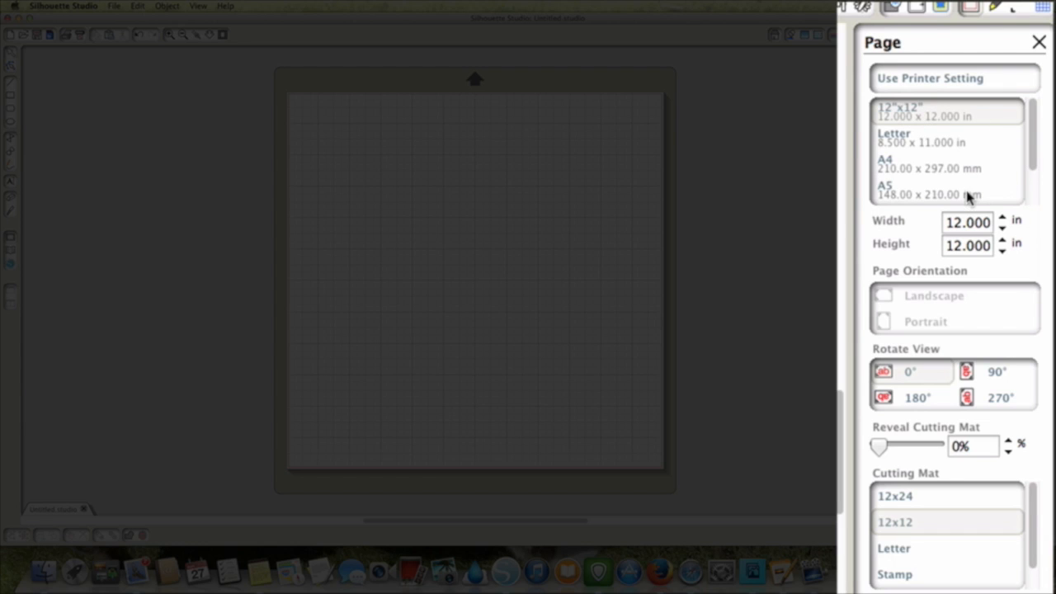
{"action": "scroll", "coordinate": [954, 171], "scroll_direction": "down", "scroll_amount": 2}
{"action": "scroll", "coordinate": [954, 173], "scroll_direction": "up", "scroll_amount": 1}
{"action": "scroll", "coordinate": [954, 180], "scroll_direction": "up", "scroll_amount": 1}
{"action": "scroll", "coordinate": [943, 202], "scroll_direction": "down", "scroll_amount": 2}
{"action": "scroll", "coordinate": [943, 210], "scroll_direction": "up", "scroll_amount": 2}
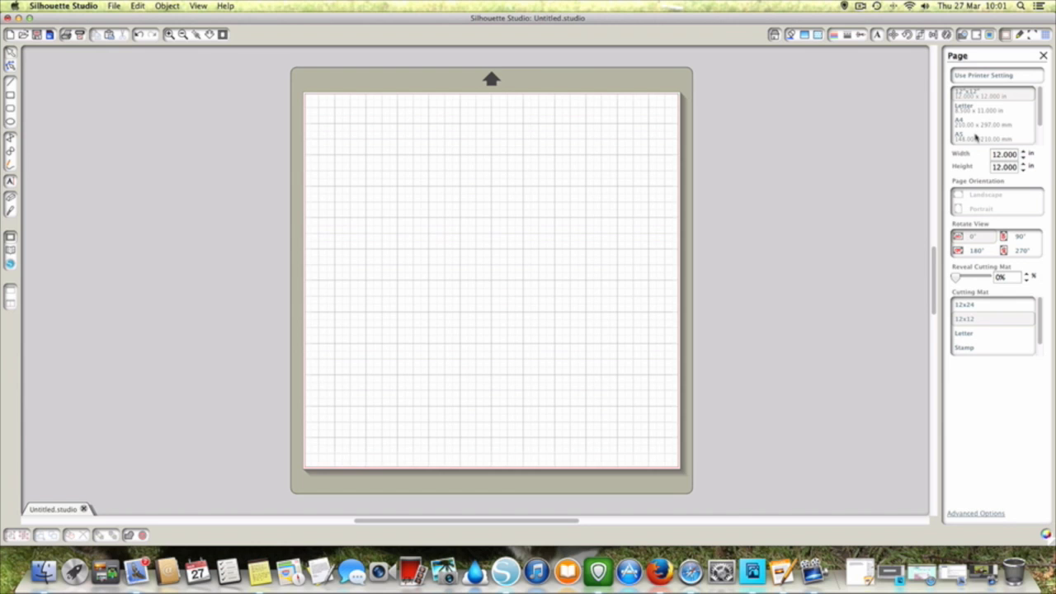
Set the page size to A5 and switch it back to 12"x12"
{"action": "left_click", "coordinate": [976, 138]}
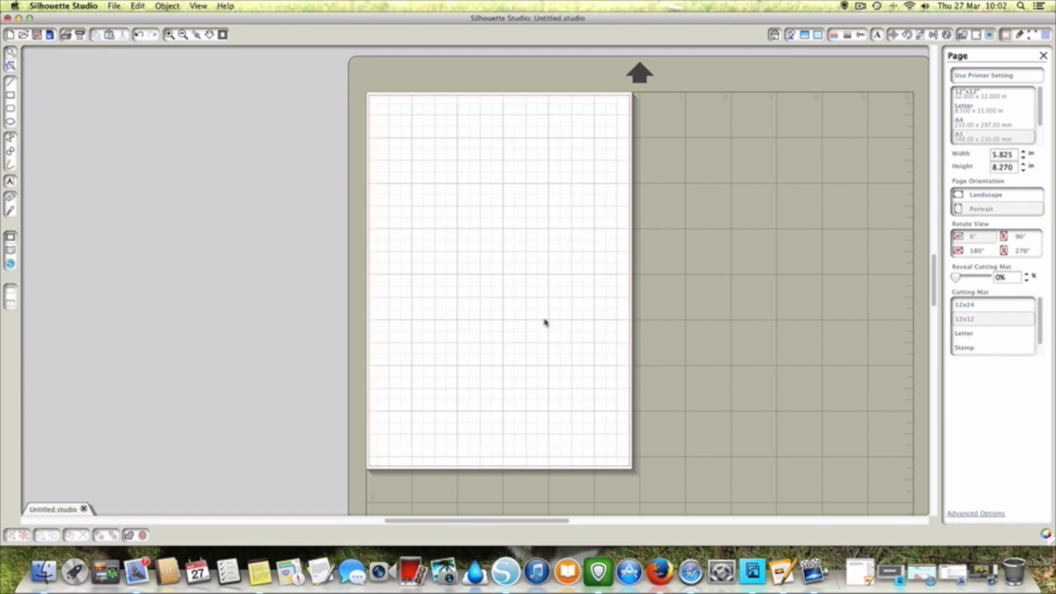
{"action": "left_click", "coordinate": [974, 95]}
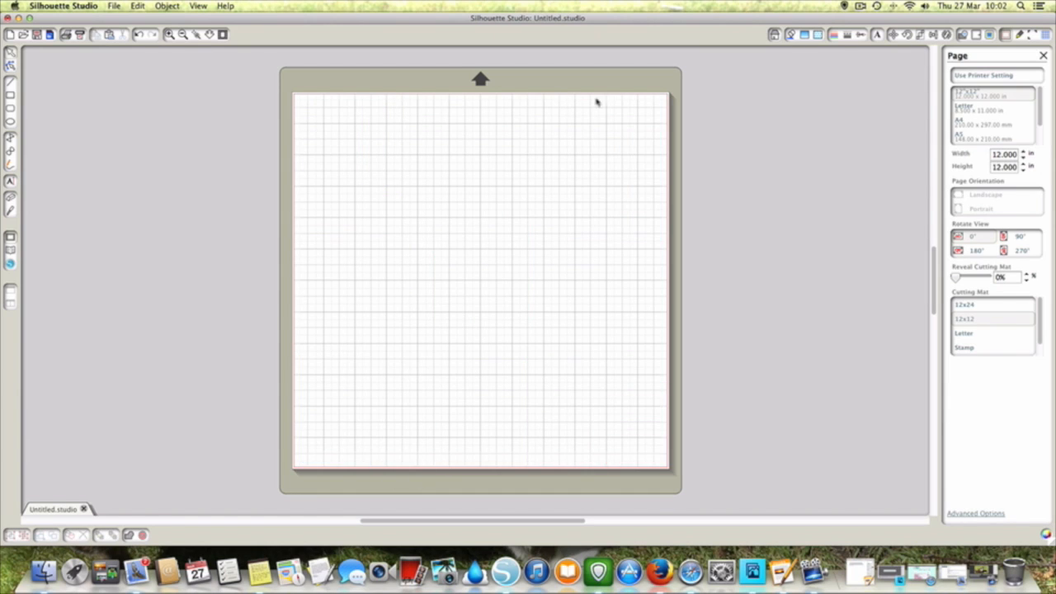
Try the A5 page size, examine how it sits on the 12x12 cutting mat, and restore the 12"x12" page
{"action": "left_click", "coordinate": [975, 135]}
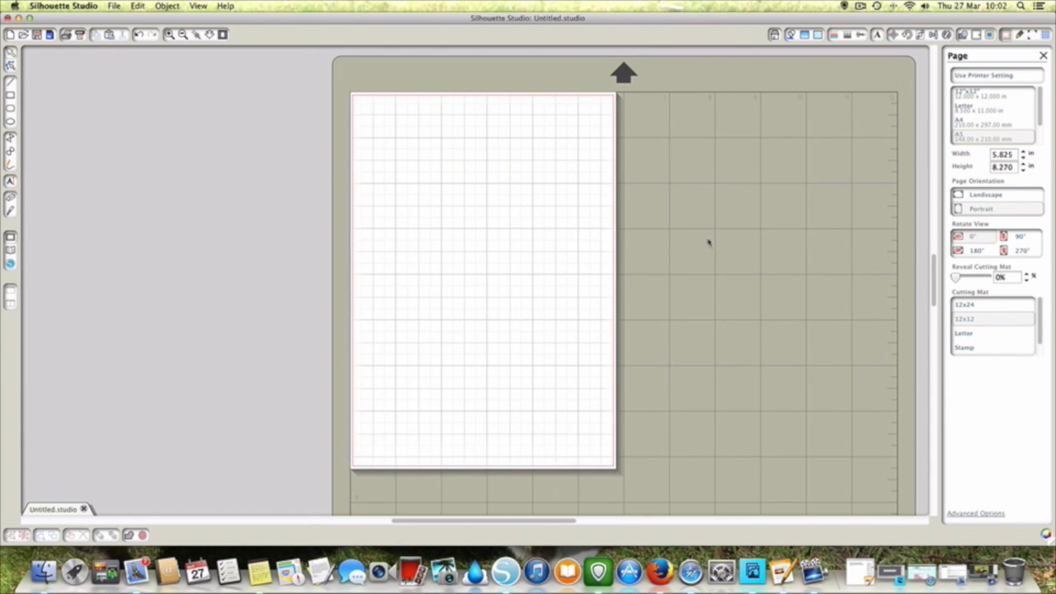
{"action": "left_click", "coordinate": [802, 212]}
{"action": "scroll", "coordinate": [838, 447], "scroll_direction": "down", "scroll_amount": 5}
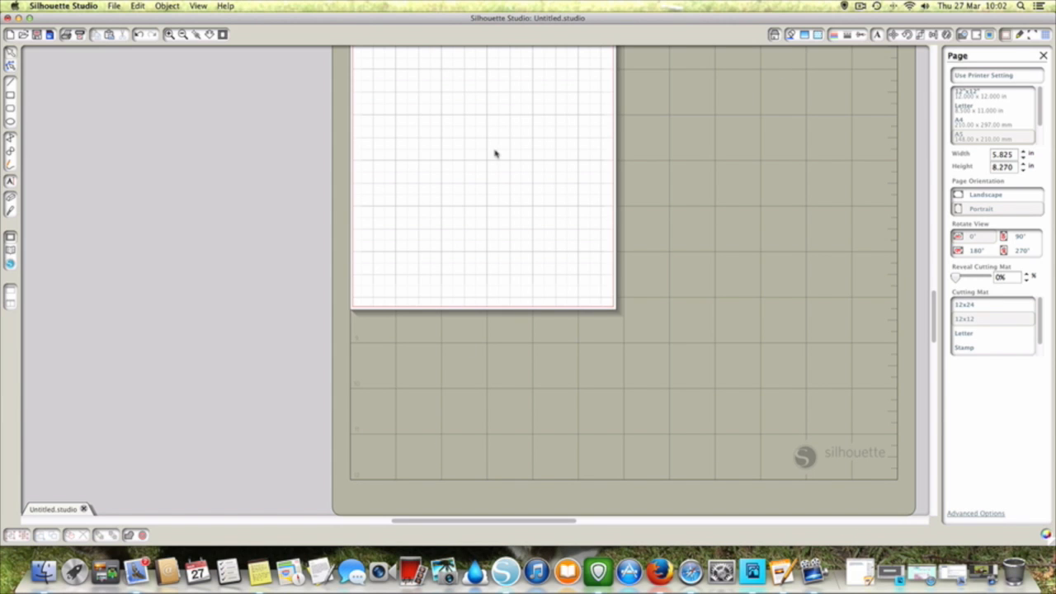
{"action": "left_click", "coordinate": [992, 96]}
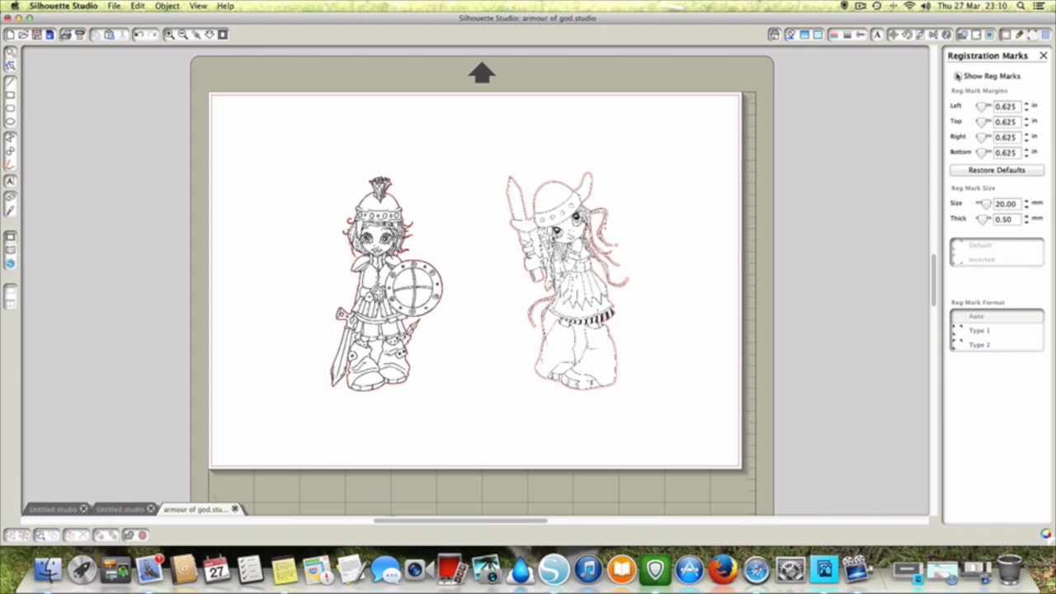
Turn on the registration marks for the armour of god drawing and examine the marked margins around the two figures
{"action": "left_click", "coordinate": [958, 76]}
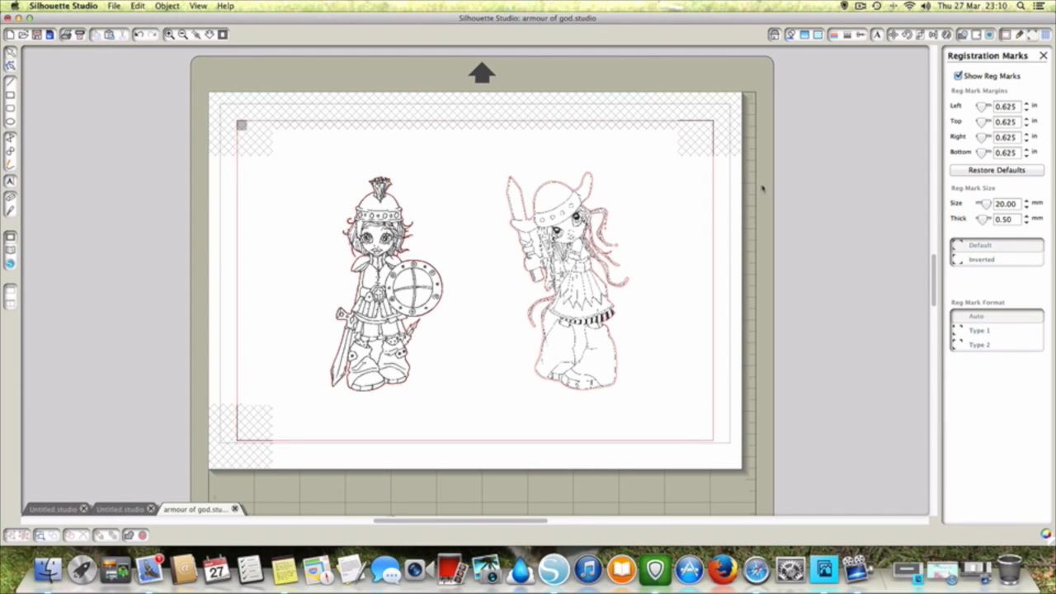
{"action": "mouse_move", "coordinate": [575, 285]}
{"action": "left_mouse_down"}
{"action": "mouse_move", "coordinate": [566, 288]}
{"action": "mouse_move", "coordinate": [576, 284]}
{"action": "left_mouse_up"}
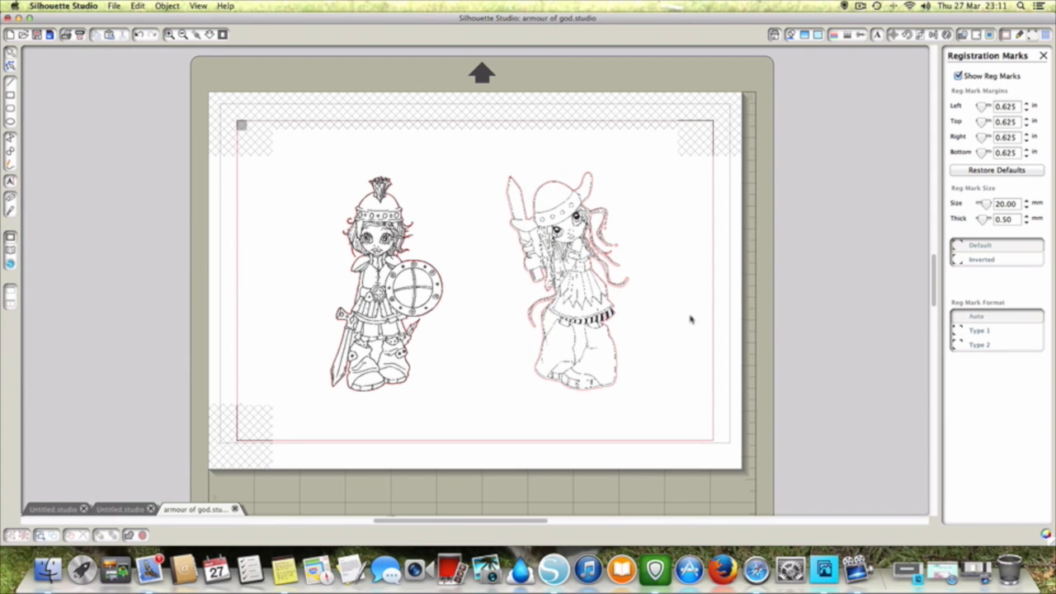
{"action": "scroll", "coordinate": [691, 317], "scroll_direction": "down", "scroll_amount": 3}
{"action": "scroll", "coordinate": [667, 414], "scroll_direction": "up", "scroll_amount": 2}
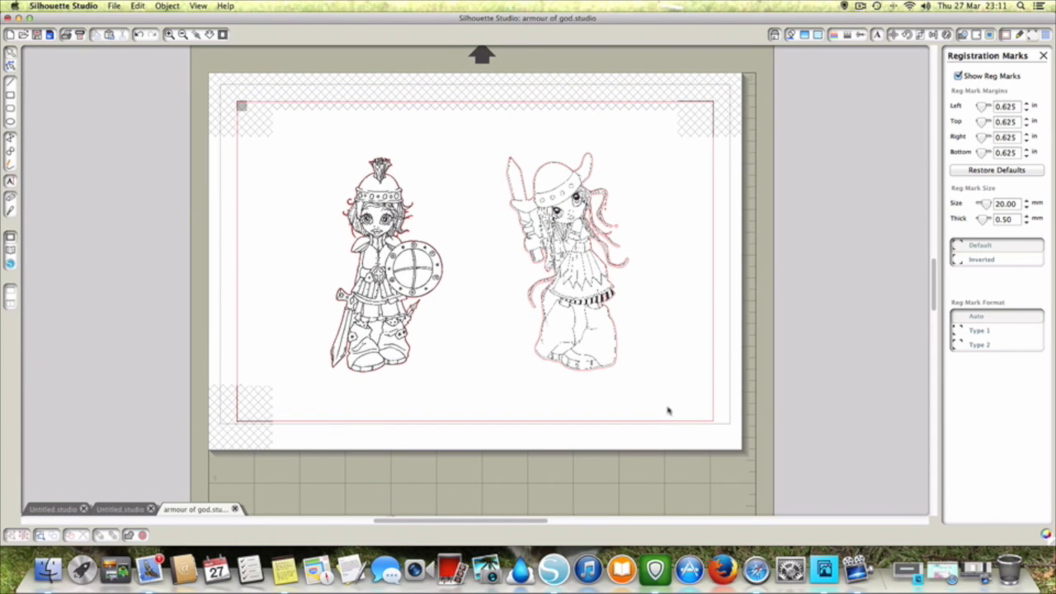
{"action": "scroll", "coordinate": [664, 372], "scroll_direction": "down", "scroll_amount": 2}
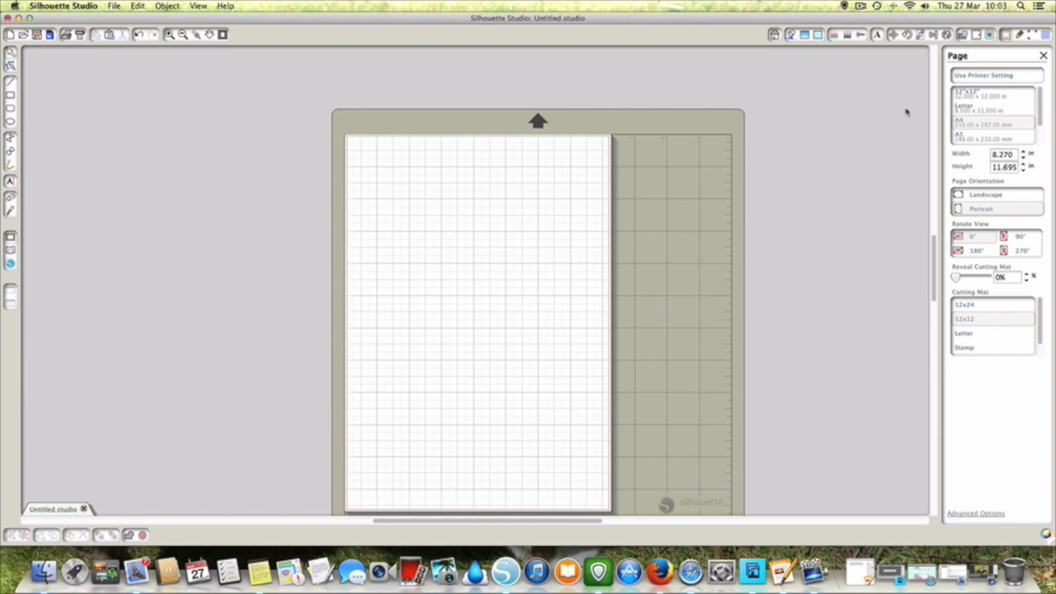
Set the untitled drawing's page size to 12"x12" and reduce the page width to 8.875 in
{"action": "left_click", "coordinate": [971, 96]}
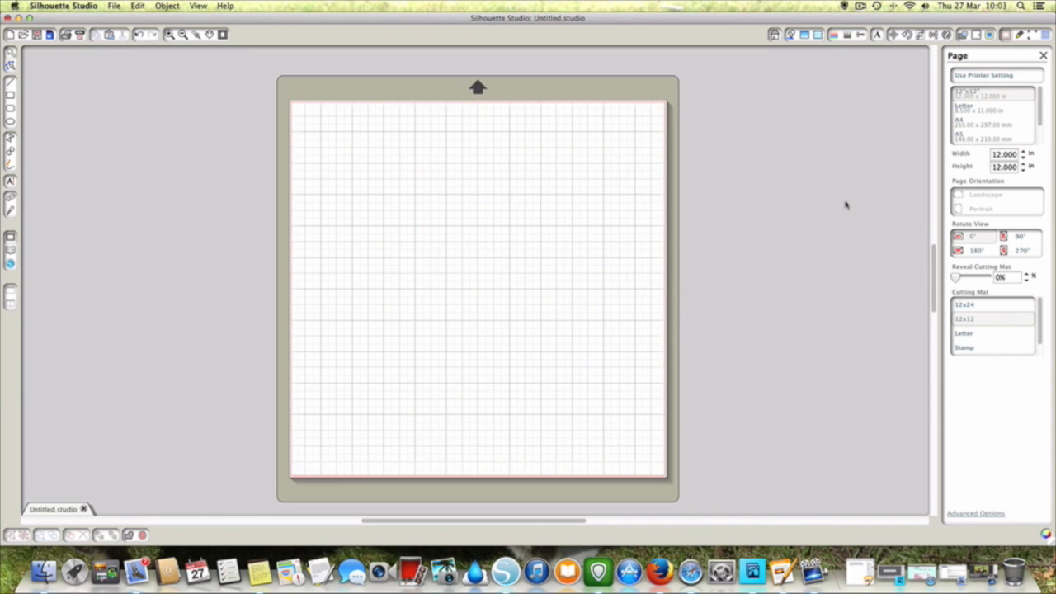
{"action": "scroll", "coordinate": [990, 128], "scroll_direction": "down", "scroll_amount": 2}
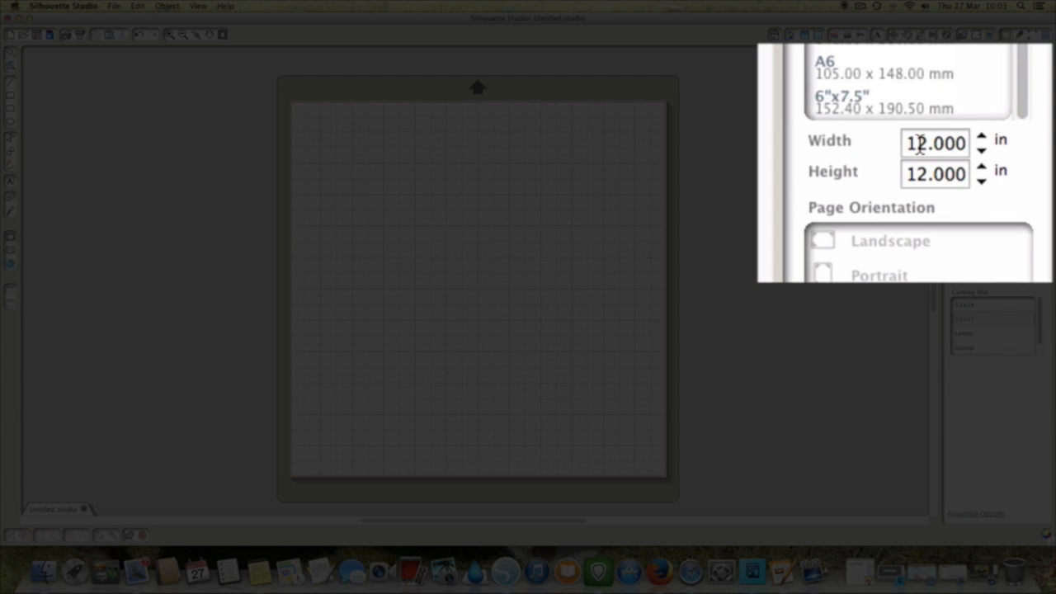
{"action": "double_click", "coordinate": [913, 146]}
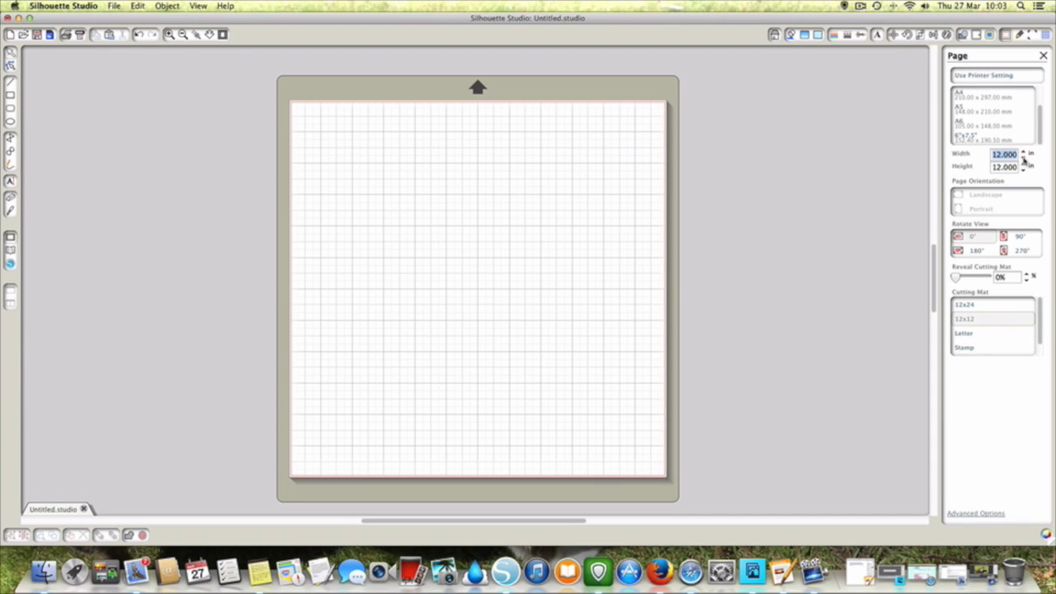
{"action": "left_click", "coordinate": [1024, 159]}
{"action": "left_click_drag", "start_coordinate": [1024, 159], "coordinate": [1024, 160]}
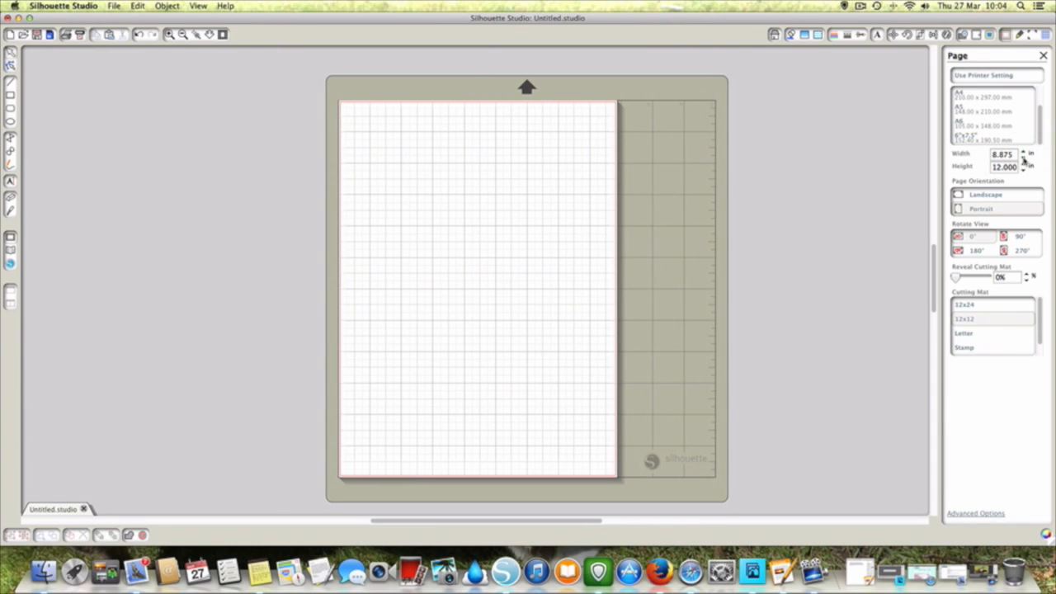
Set a custom page size 6 in wide and 6 in high
{"action": "left_click_drag", "start_coordinate": [1015, 156], "coordinate": [985, 162]}
{"action": "type", "text": "6"}
{"action": "key", "text": "Return"}
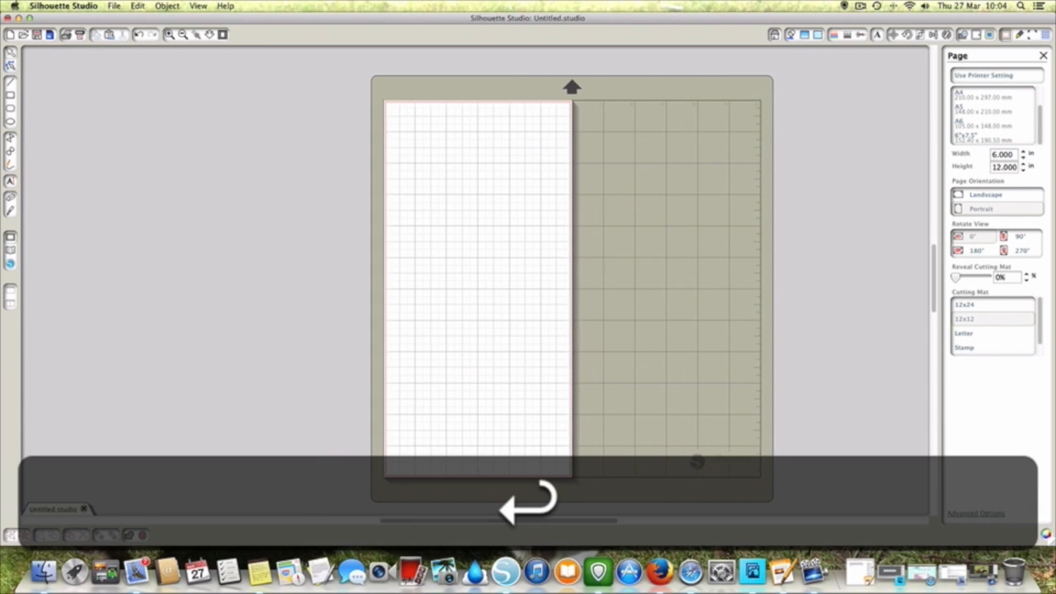
{"action": "double_click", "coordinate": [1004, 167]}
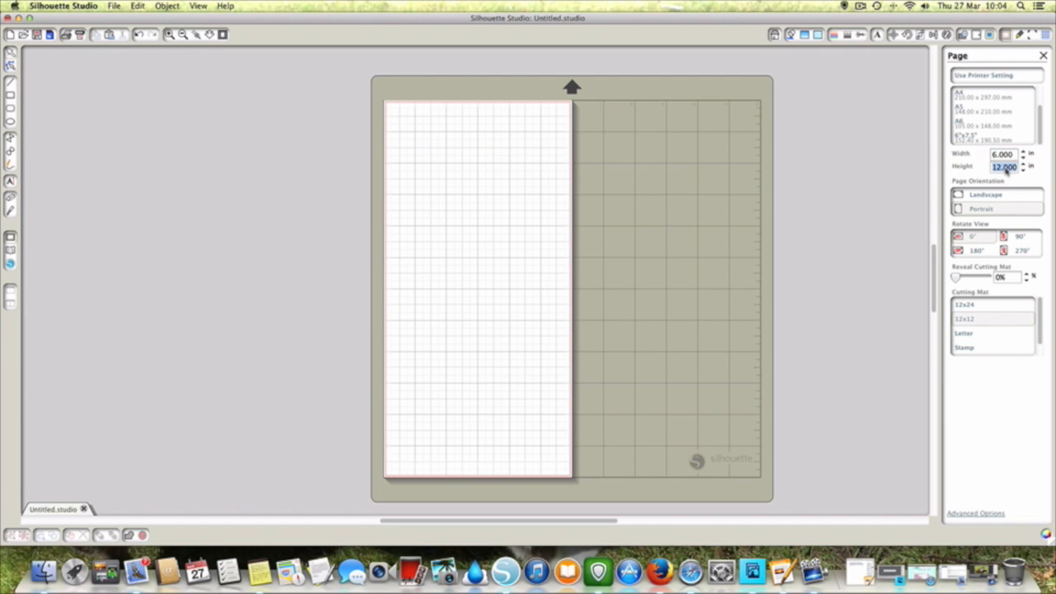
{"action": "type", "text": "10.185"}
{"action": "key", "text": "Return"}
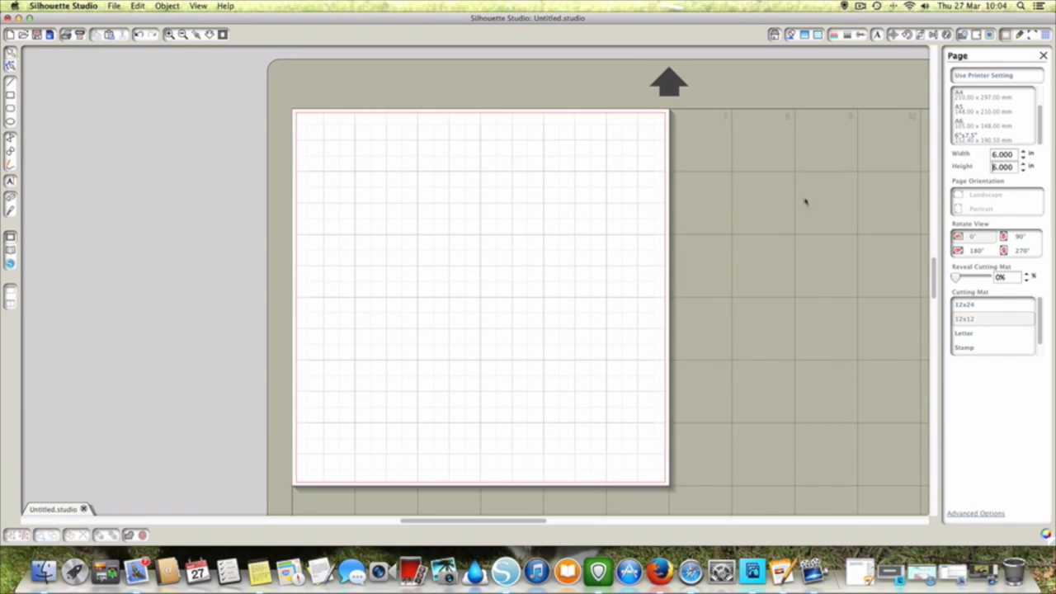
{"action": "scroll", "coordinate": [753, 204], "scroll_direction": "down", "scroll_amount": 4}
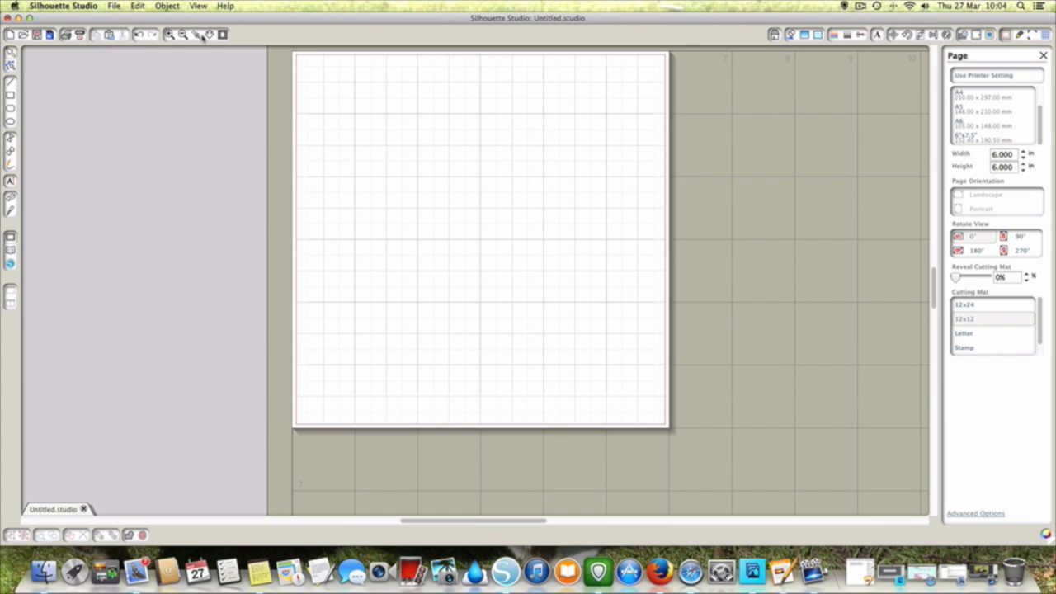
Try the A4 page size in landscape orientation, followed by A6 in portrait
{"action": "left_click", "coordinate": [983, 99]}
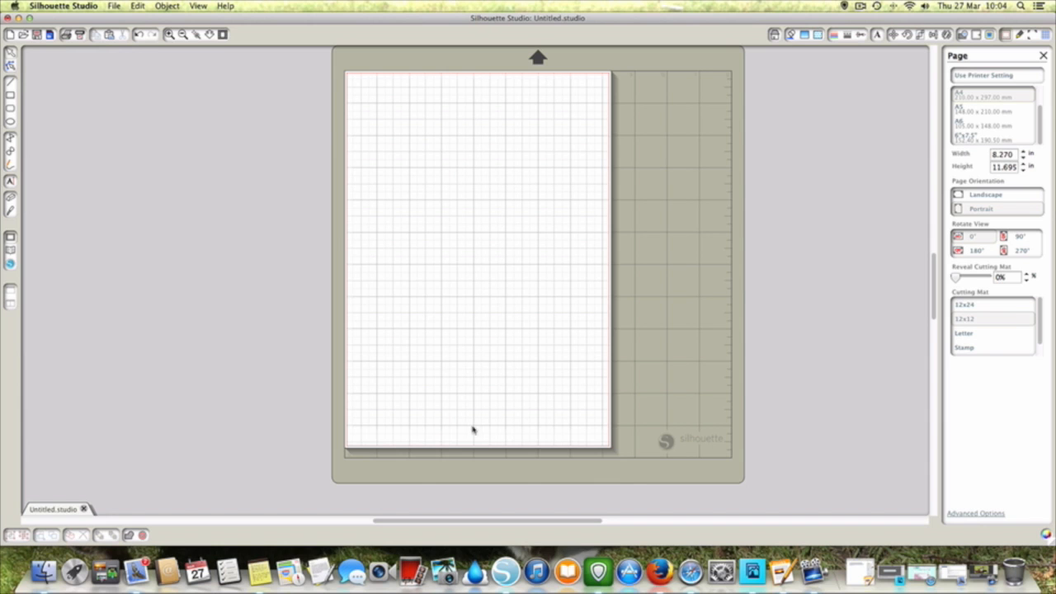
{"action": "left_click", "coordinate": [973, 194]}
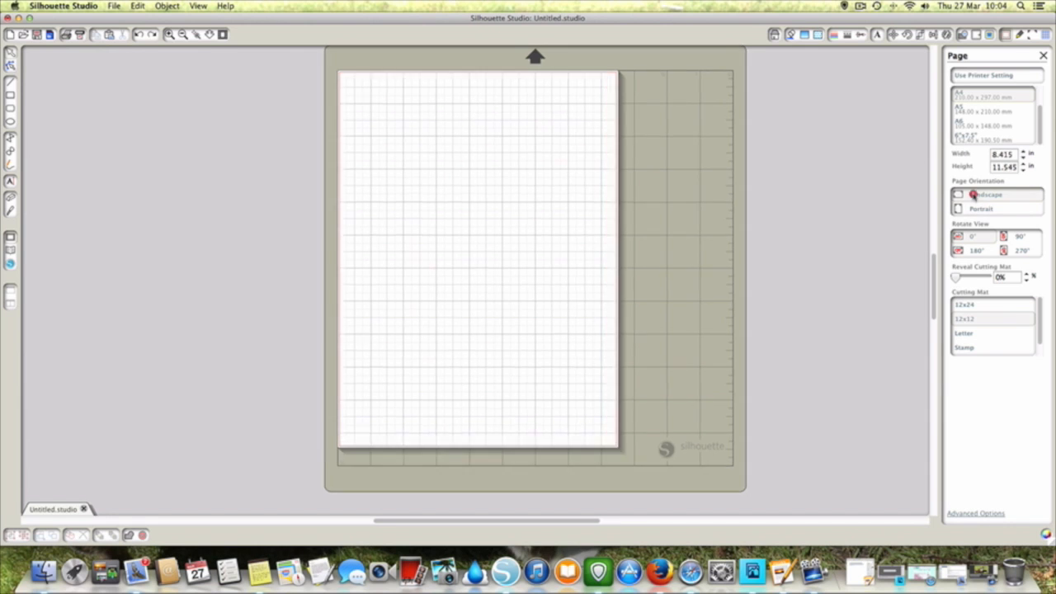
{"action": "scroll", "coordinate": [906, 227], "scroll_direction": "down", "scroll_amount": 3}
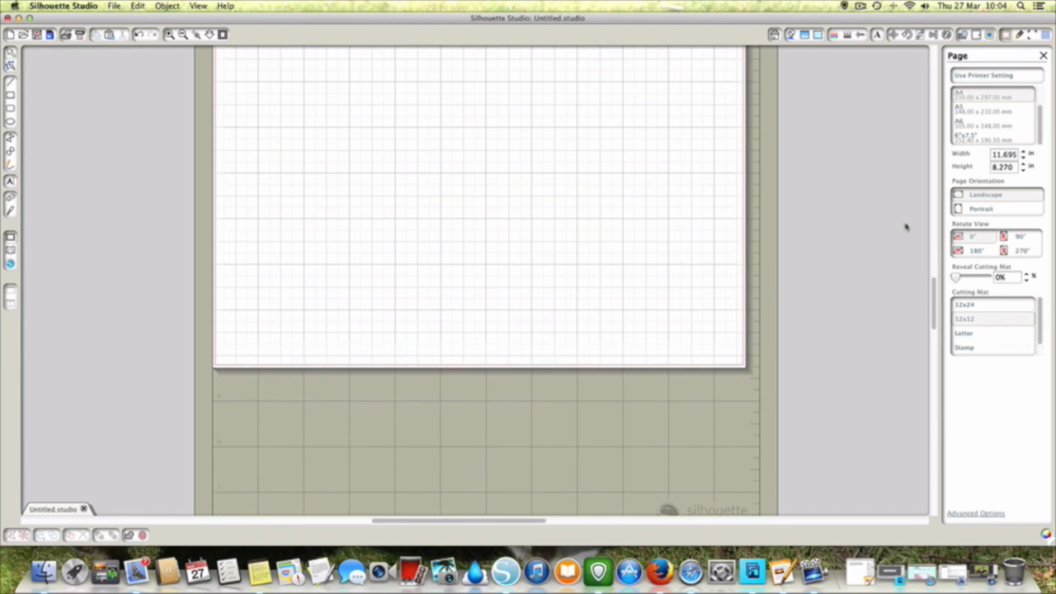
{"action": "scroll", "coordinate": [906, 228], "scroll_direction": "up", "scroll_amount": 3}
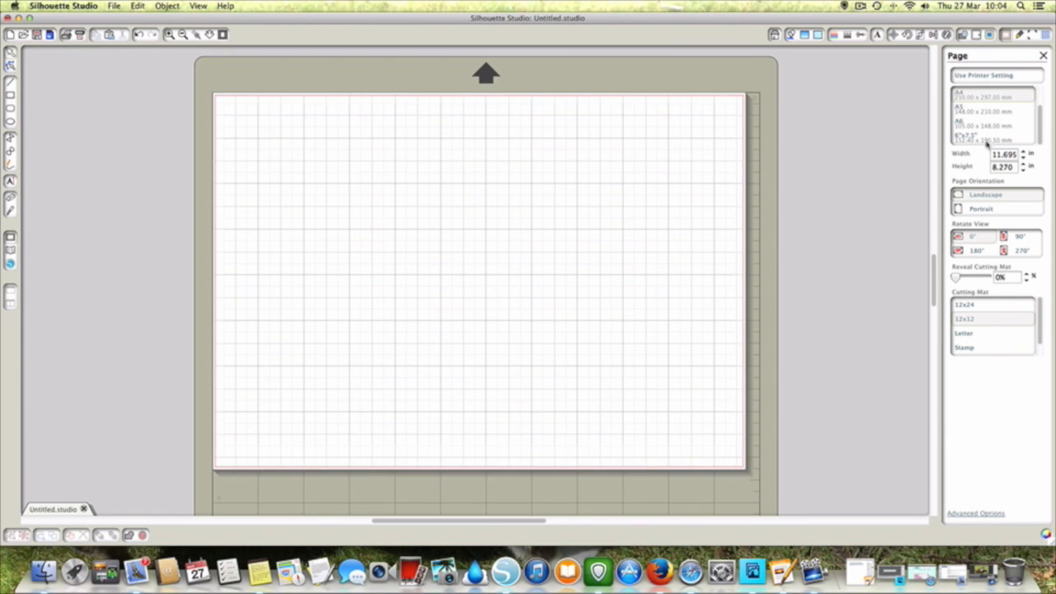
{"action": "left_click", "coordinate": [982, 126]}
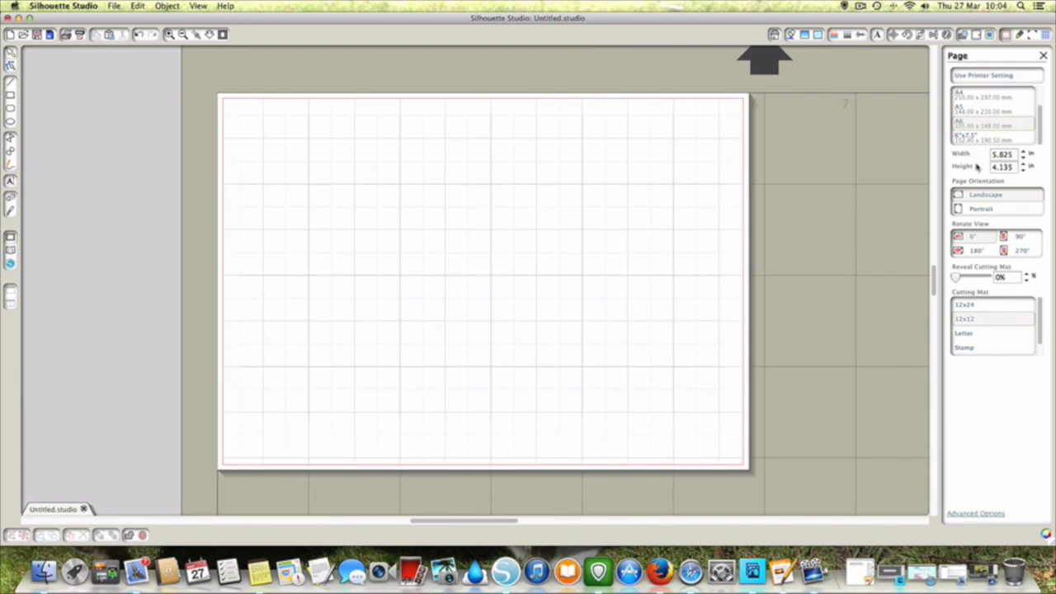
{"action": "left_click", "coordinate": [980, 213]}
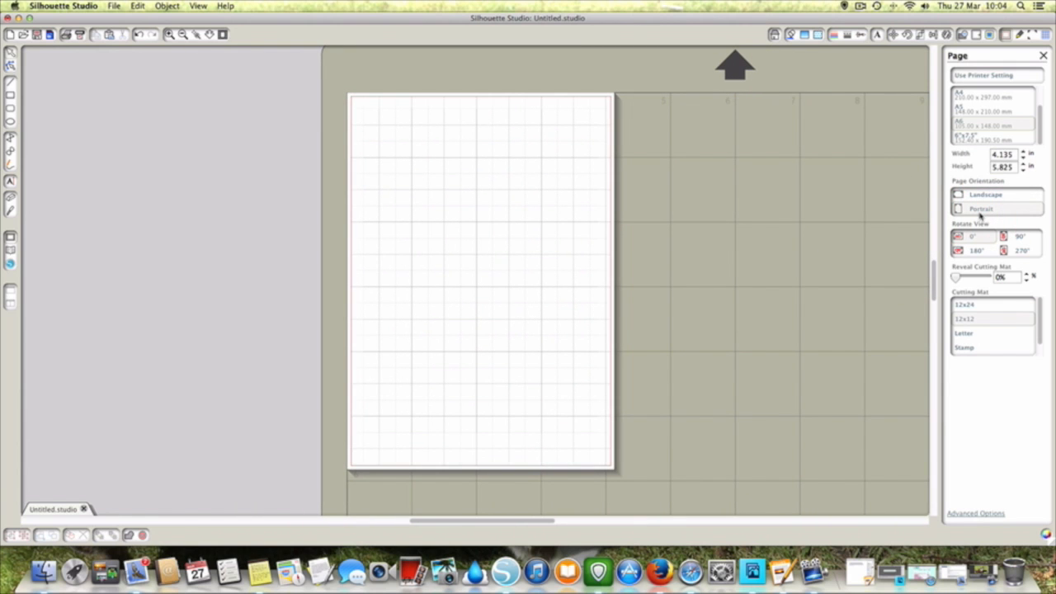
Set the page size back to 12"x12", followed by A5 in portrait orientation
{"action": "scroll", "coordinate": [966, 104], "scroll_direction": "up", "scroll_amount": 2}
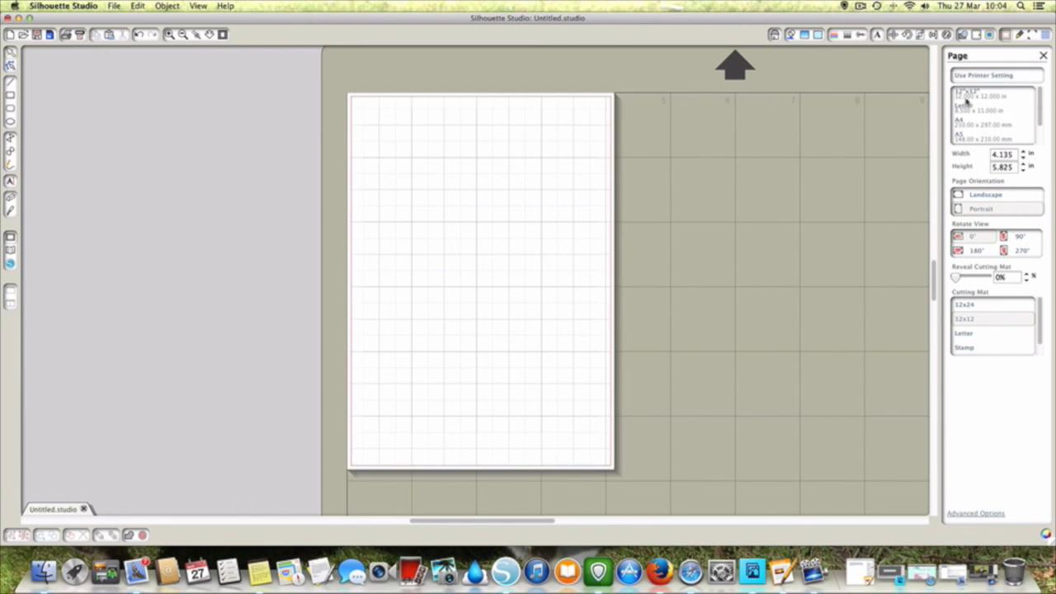
{"action": "left_click", "coordinate": [967, 97]}
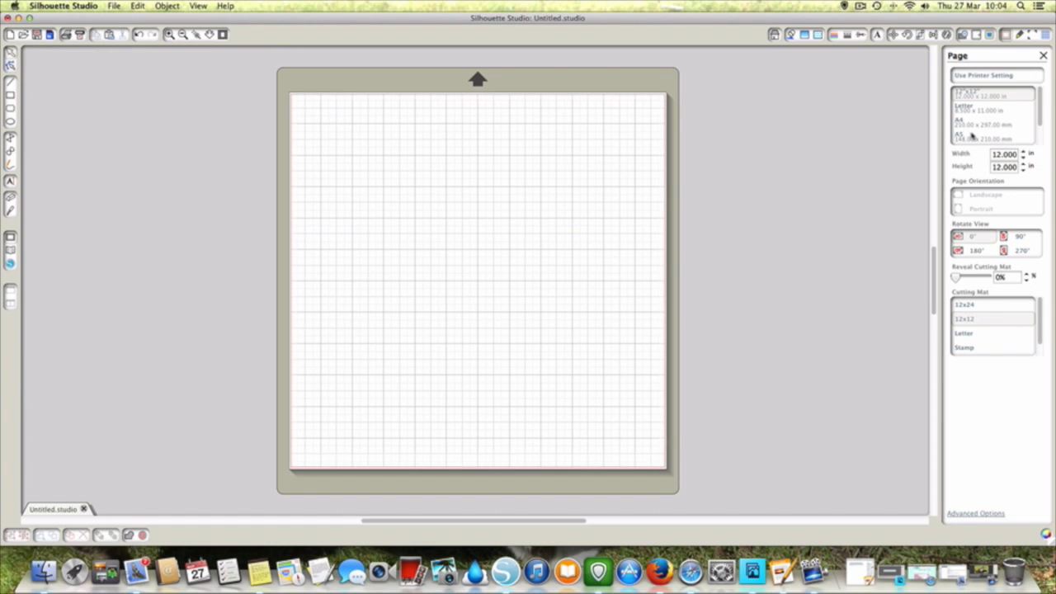
{"action": "left_click", "coordinate": [972, 135]}
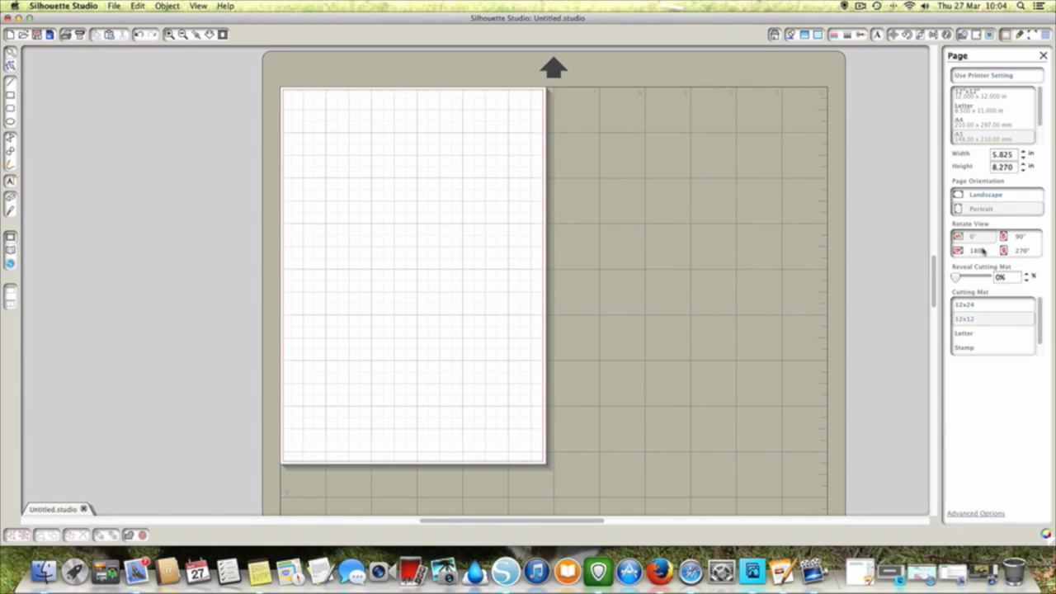
{"action": "left_click", "coordinate": [453, 239]}
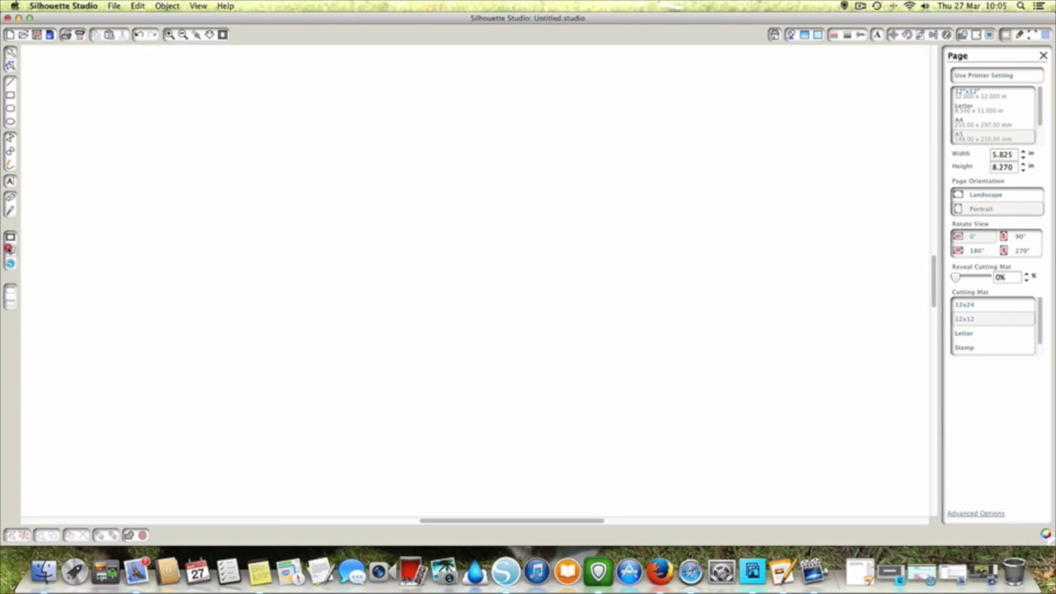
Insert the bone design from My Library and move it up and left to the upper middle of the A5 page
{"action": "left_click", "coordinate": [10, 250]}
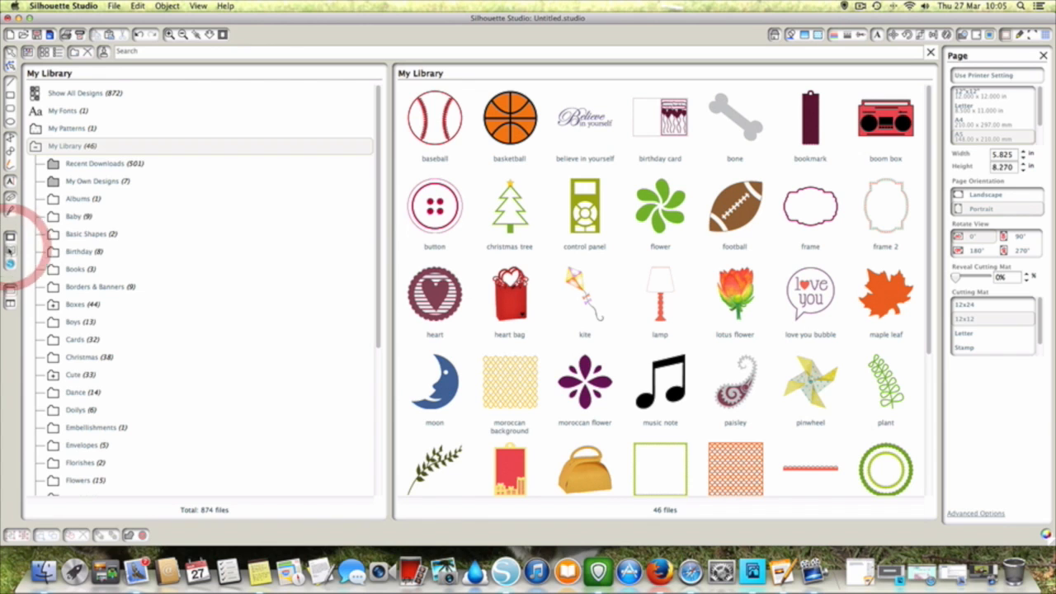
{"action": "double_click", "coordinate": [745, 123]}
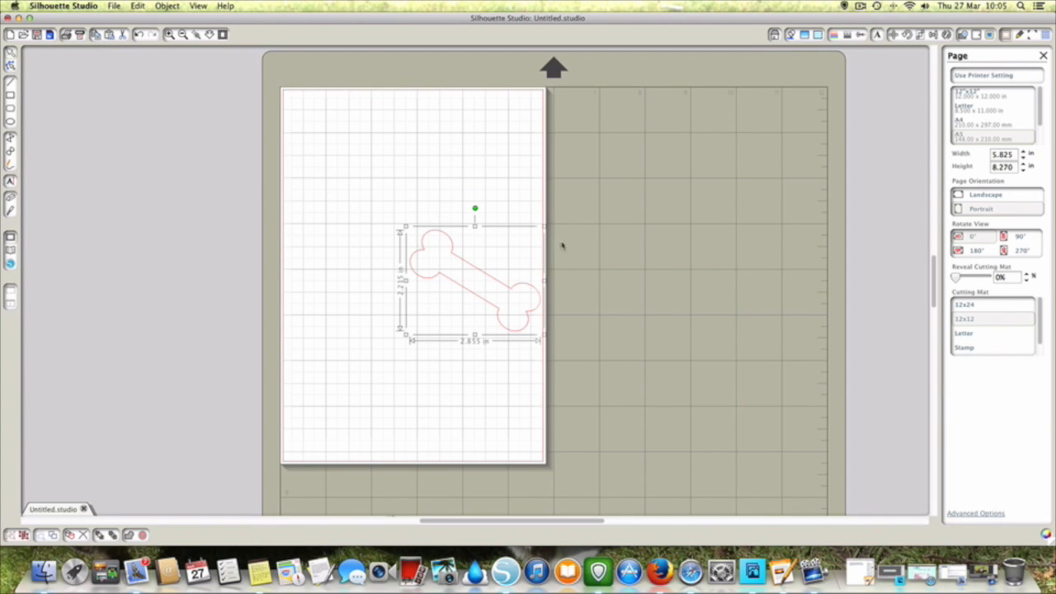
{"action": "left_click_drag", "start_coordinate": [487, 282], "coordinate": [425, 238]}
{"action": "left_click", "coordinate": [589, 255]}
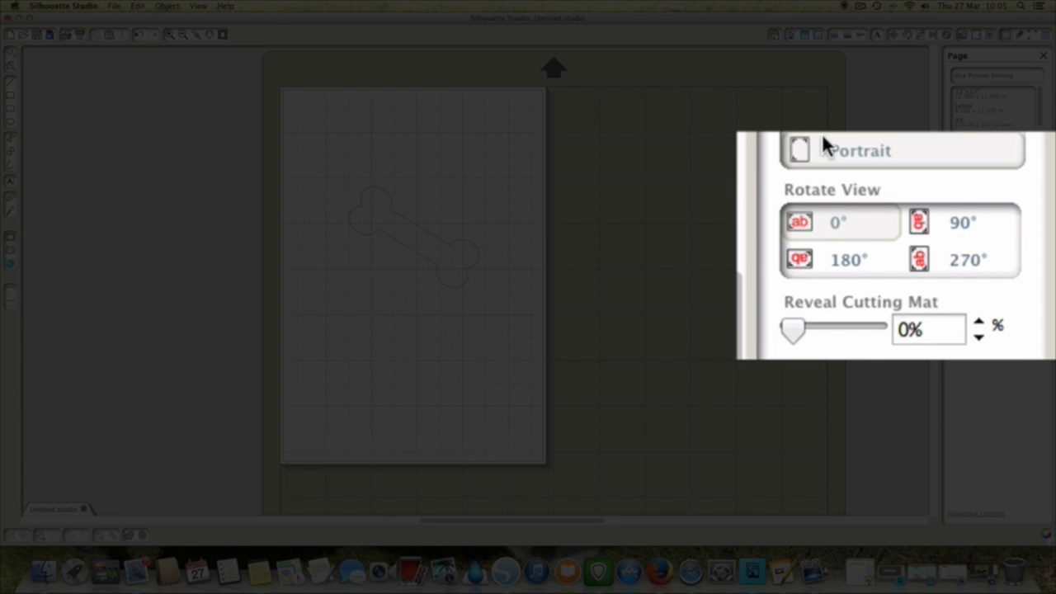
View the page and mat rotated at 90°, 180° and 270°, and return the view to 0°
{"action": "left_click", "coordinate": [924, 222]}
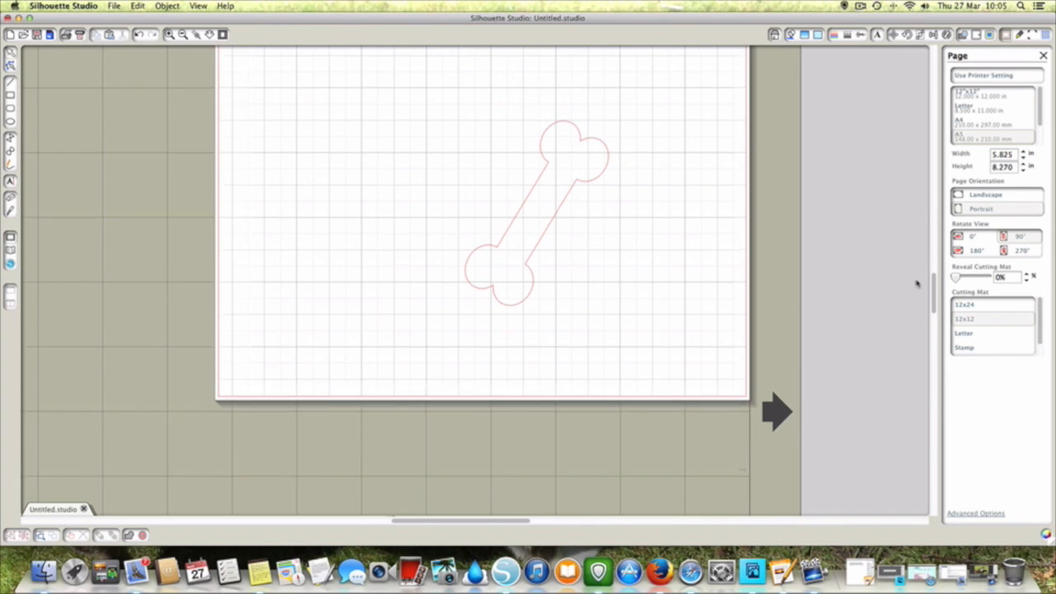
{"action": "left_click", "coordinate": [183, 34]}
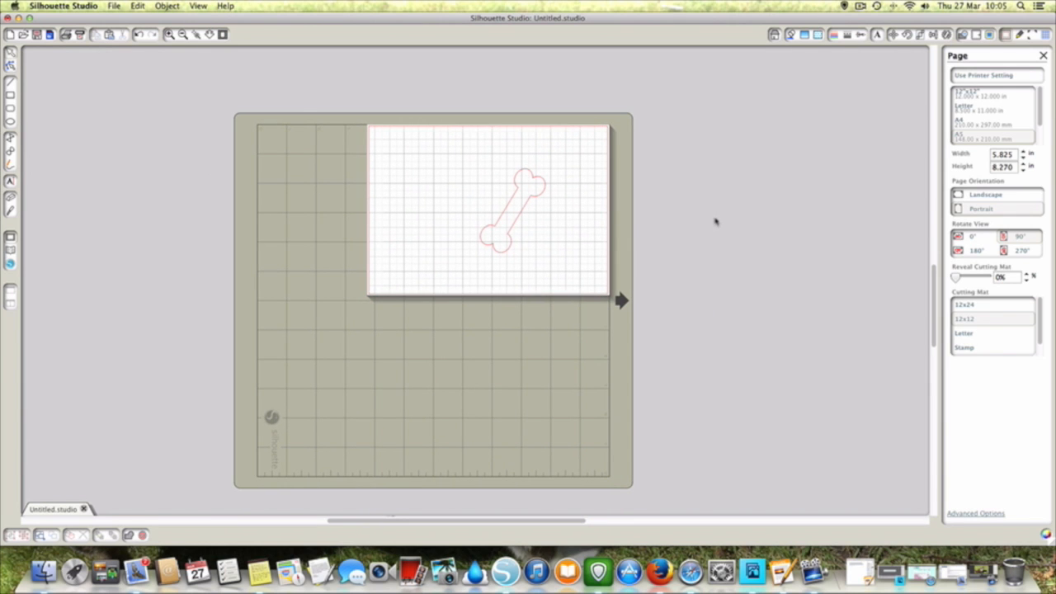
{"action": "scroll", "coordinate": [715, 221], "scroll_direction": "left", "scroll_amount": 3}
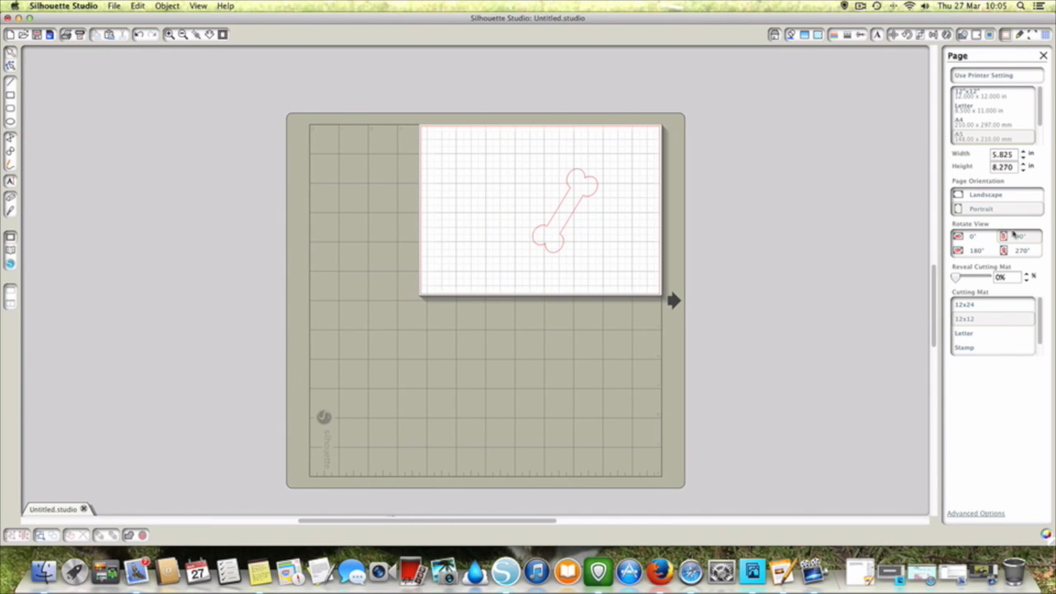
{"action": "left_click", "coordinate": [973, 252]}
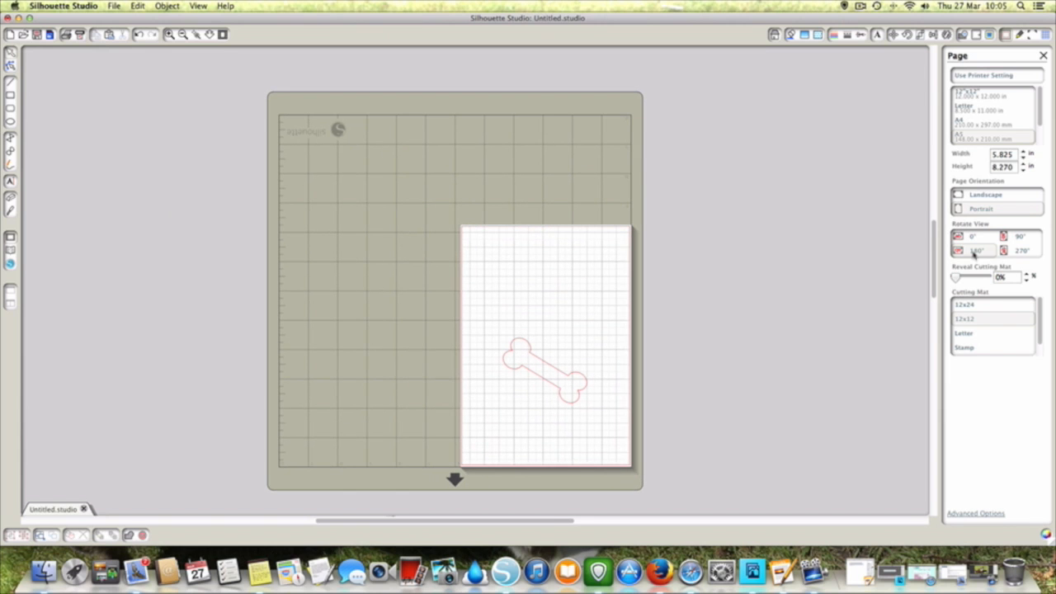
{"action": "left_click", "coordinate": [1014, 252]}
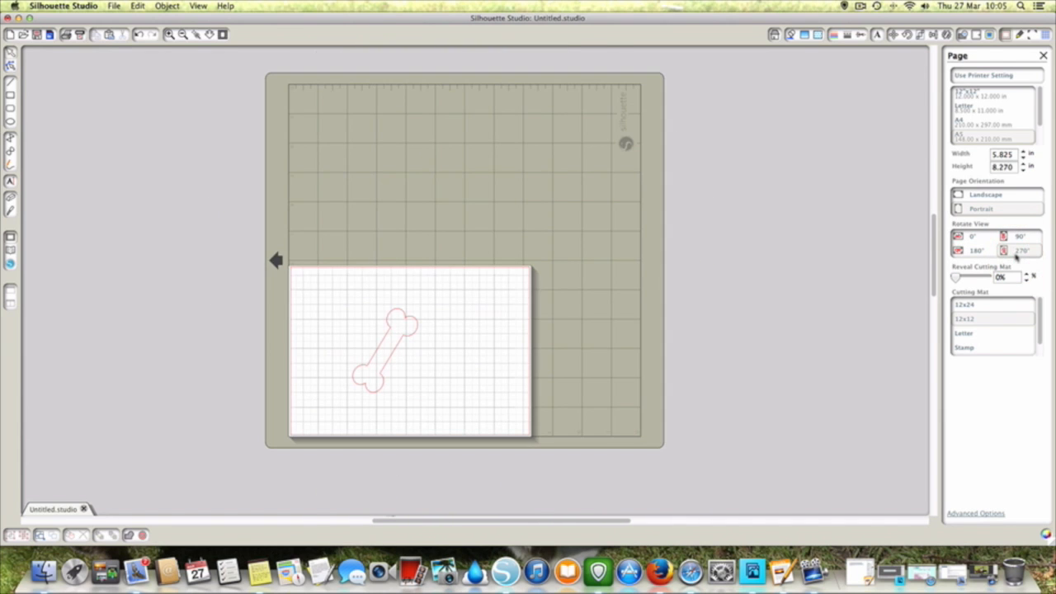
{"action": "left_click", "coordinate": [970, 237]}
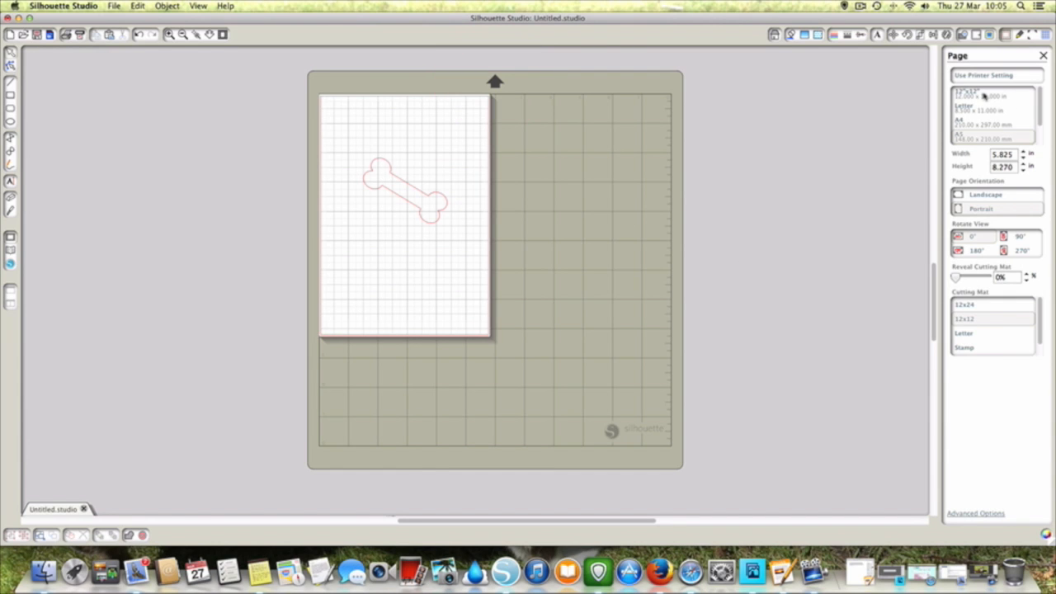
Set the page size to 12"x12" and raise the Reveal Cutting Mat value to 50%
{"action": "left_click", "coordinate": [983, 97]}
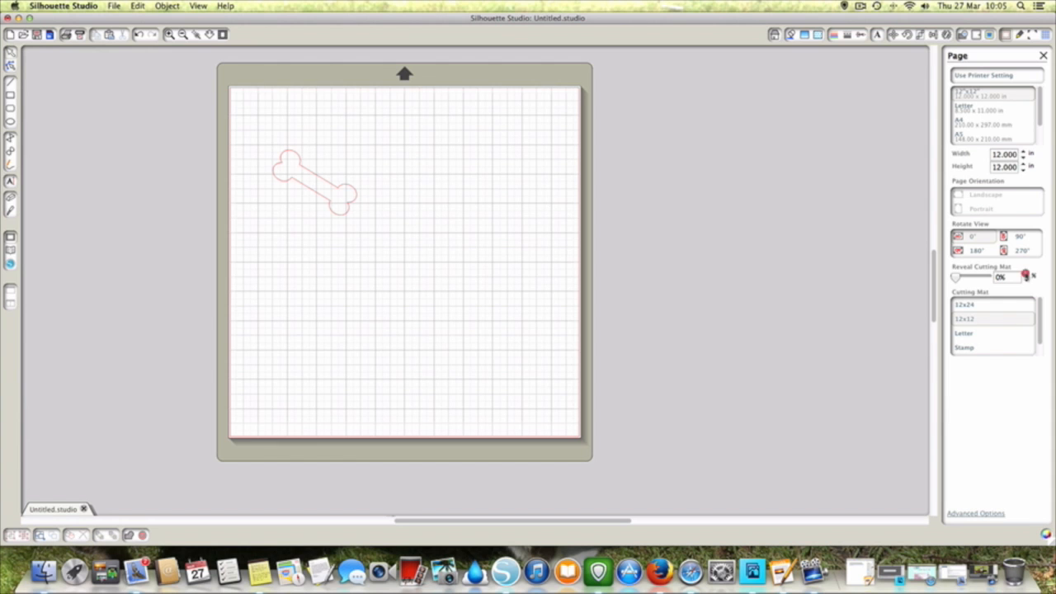
{"action": "left_click", "coordinate": [1026, 273]}
{"action": "left_click", "coordinate": [1027, 273]}
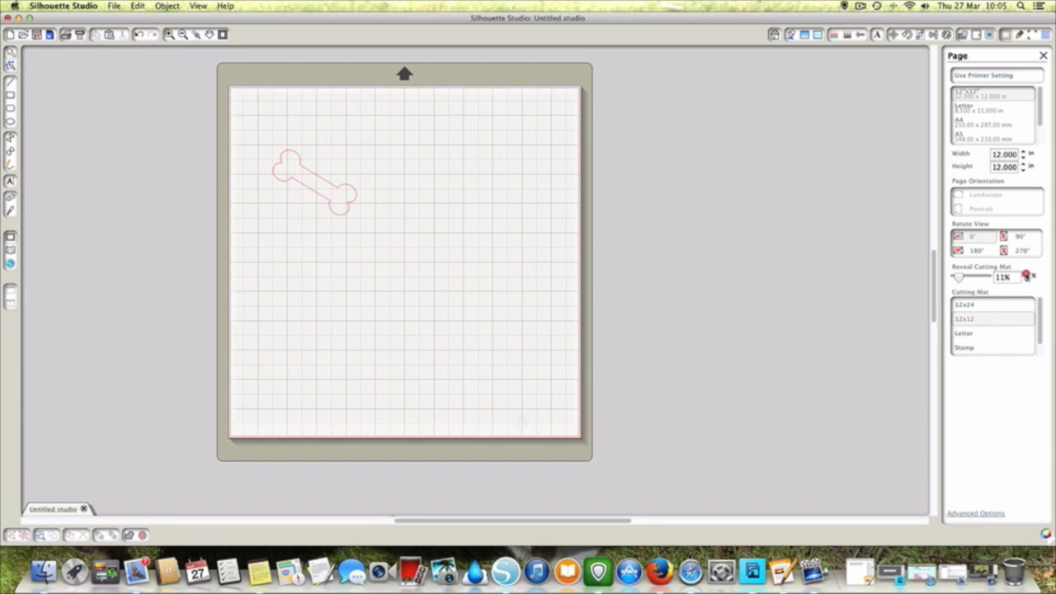
{"action": "left_click", "coordinate": [1026, 274]}
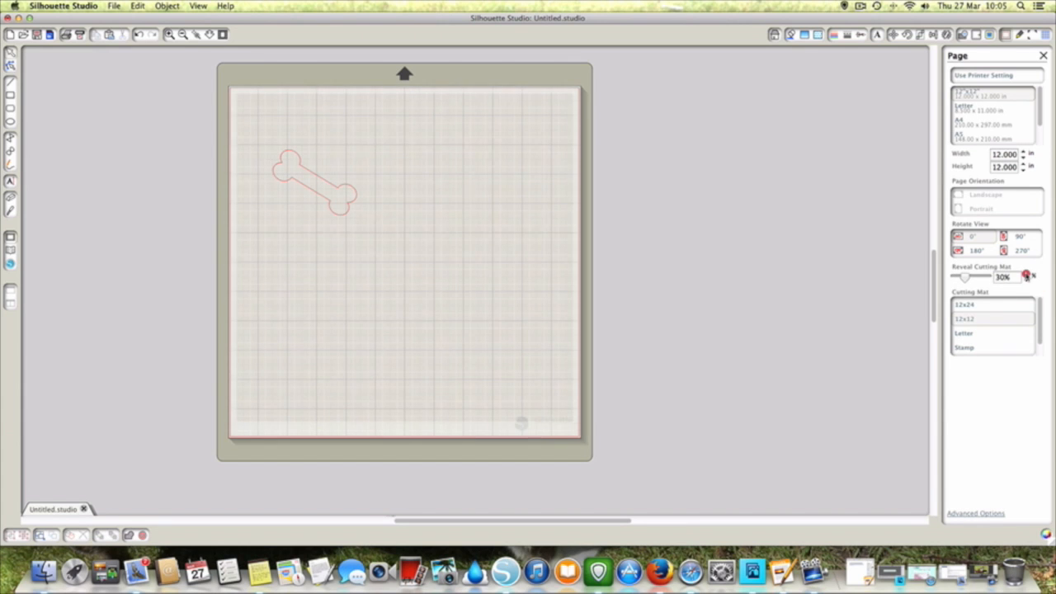
{"action": "left_click", "coordinate": [1026, 274]}
{"action": "left_click", "coordinate": [1027, 275]}
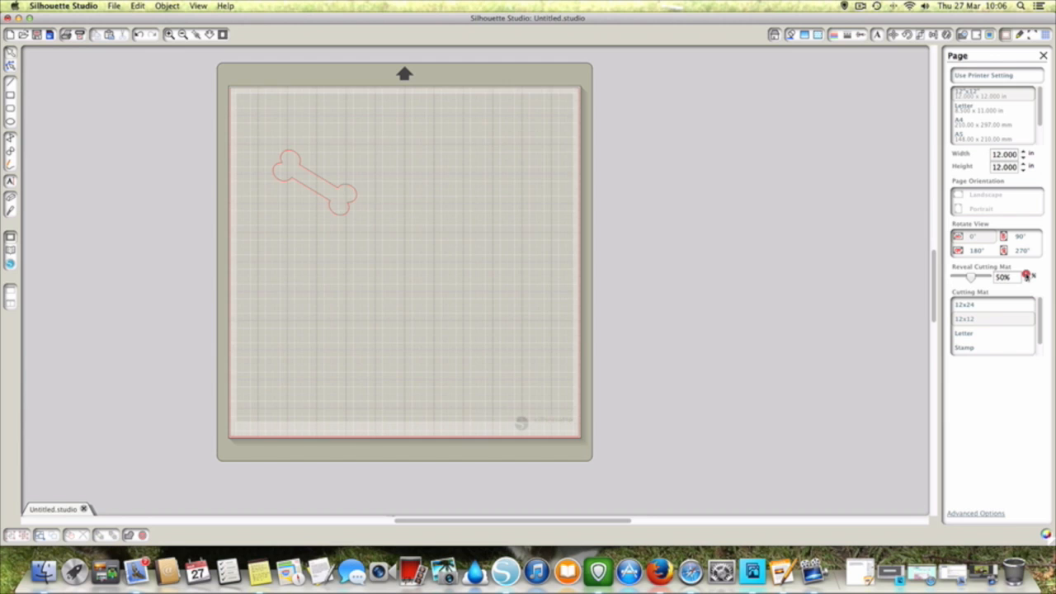
Raise the Reveal Cutting Mat value to 64%, and return it to 0%
{"action": "left_click", "coordinate": [1026, 274]}
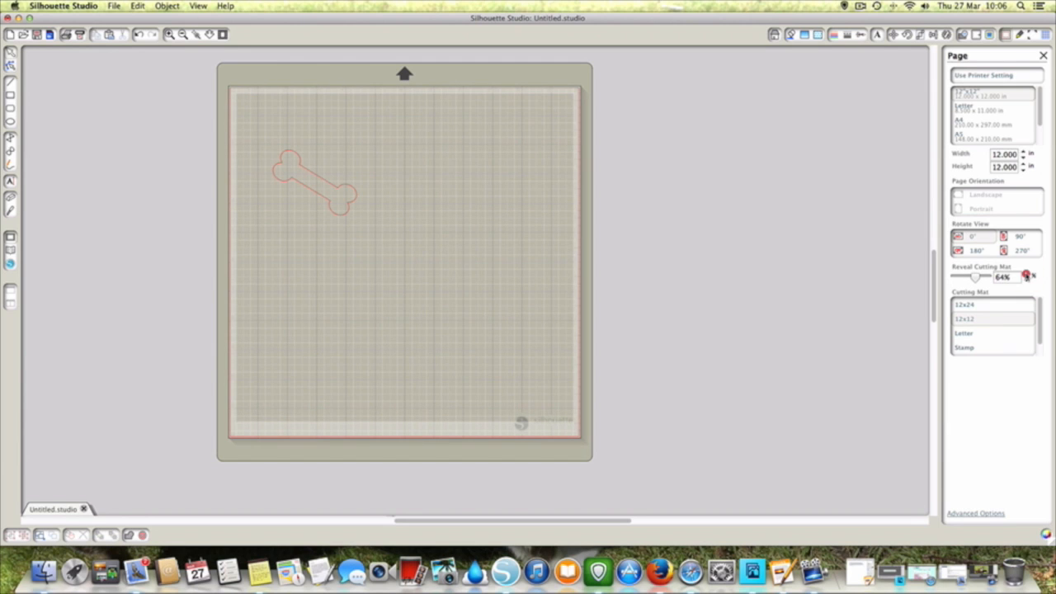
{"action": "left_click_drag", "start_coordinate": [977, 278], "coordinate": [936, 281]}
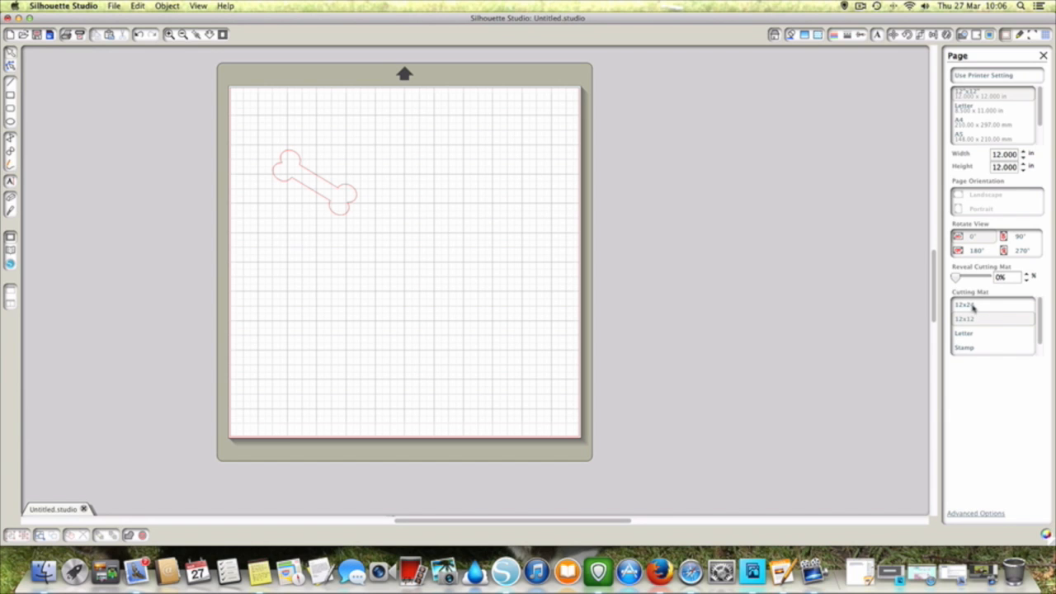
Try the 12x24, Letter and Stamp cutting mats under the page, followed by the None option
{"action": "left_click", "coordinate": [974, 306]}
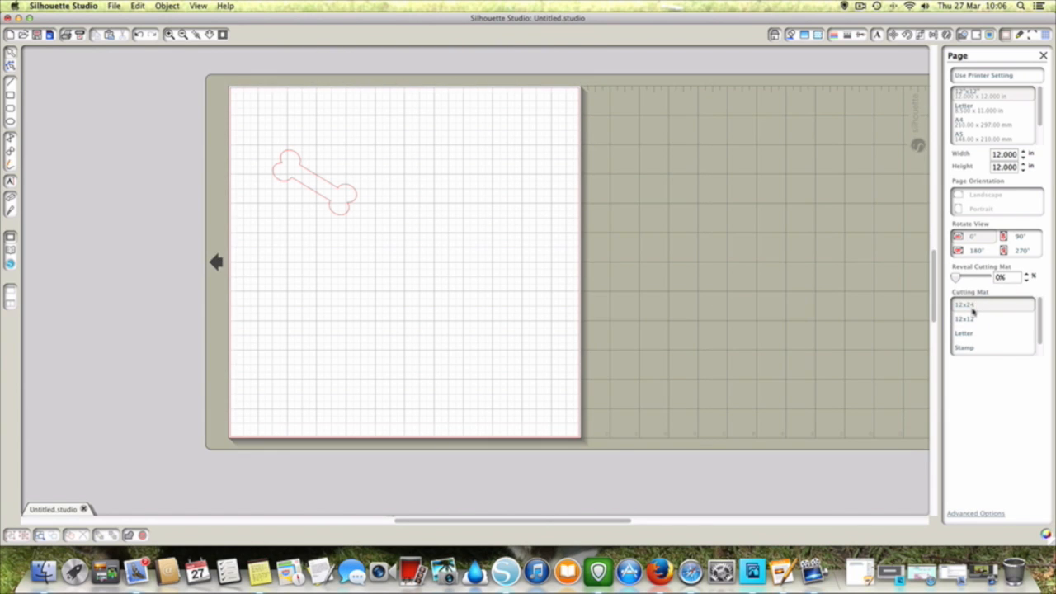
{"action": "left_click", "coordinate": [972, 333]}
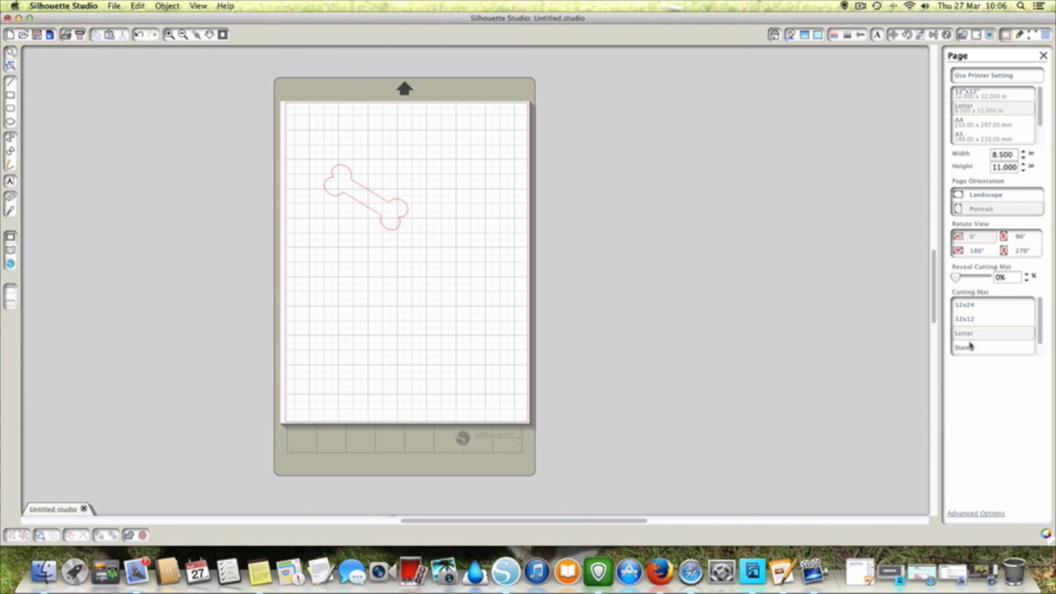
{"action": "left_click", "coordinate": [970, 348]}
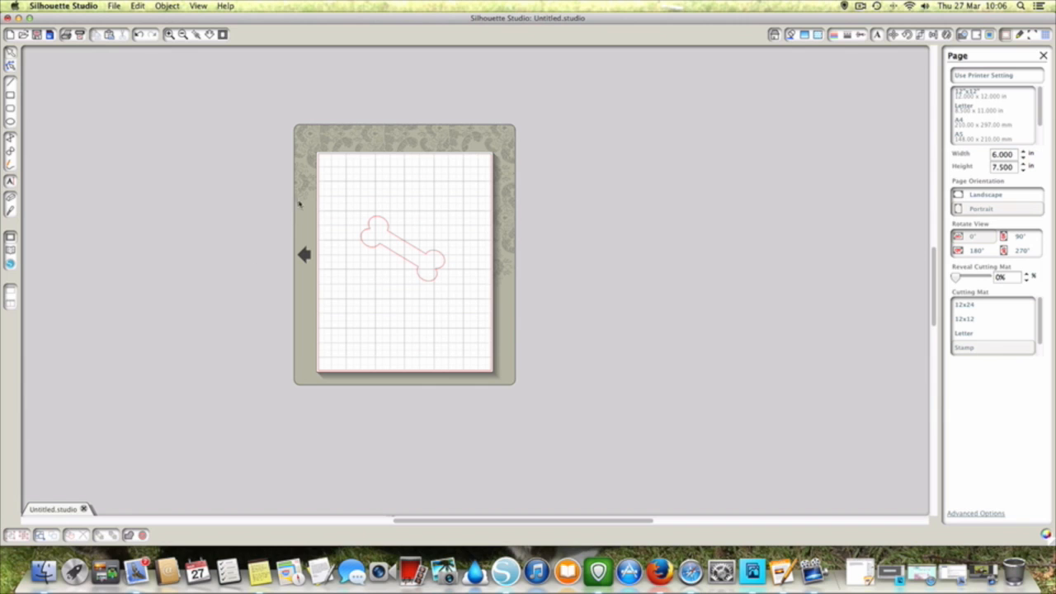
{"action": "scroll", "coordinate": [995, 327], "scroll_direction": "down", "scroll_amount": 1}
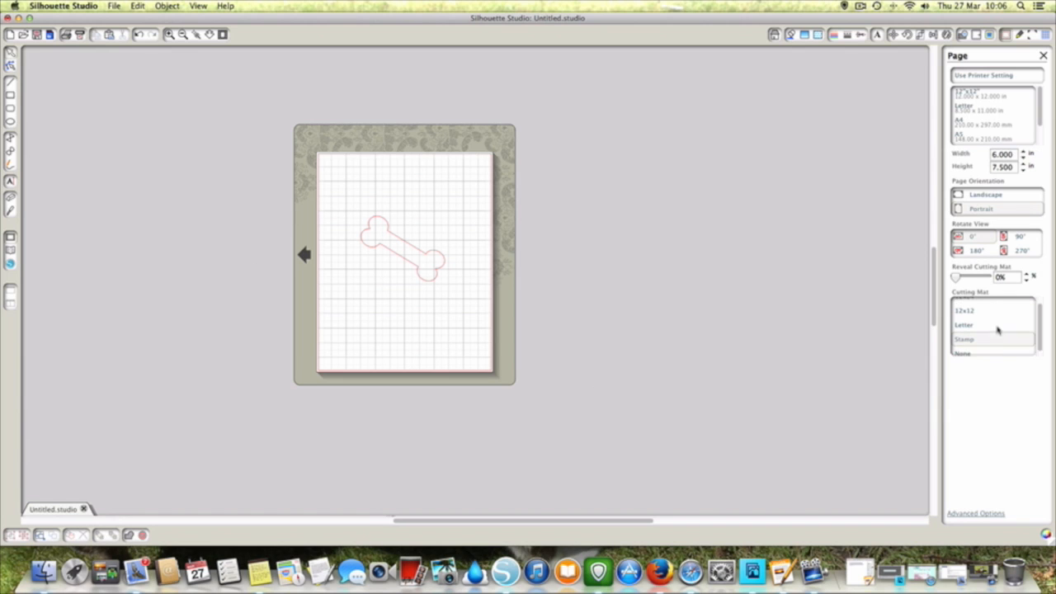
{"action": "left_click", "coordinate": [967, 350]}
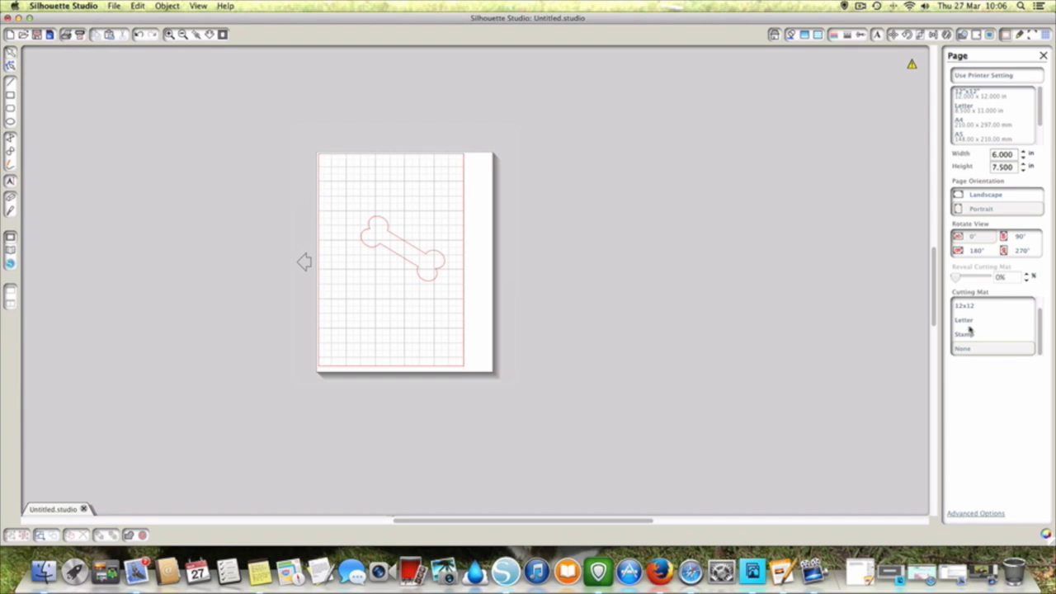
Show the small page on the Letter, Stamp and 12x24 cutting mats in turn
{"action": "scroll", "coordinate": [972, 315], "scroll_direction": "up", "scroll_amount": 1}
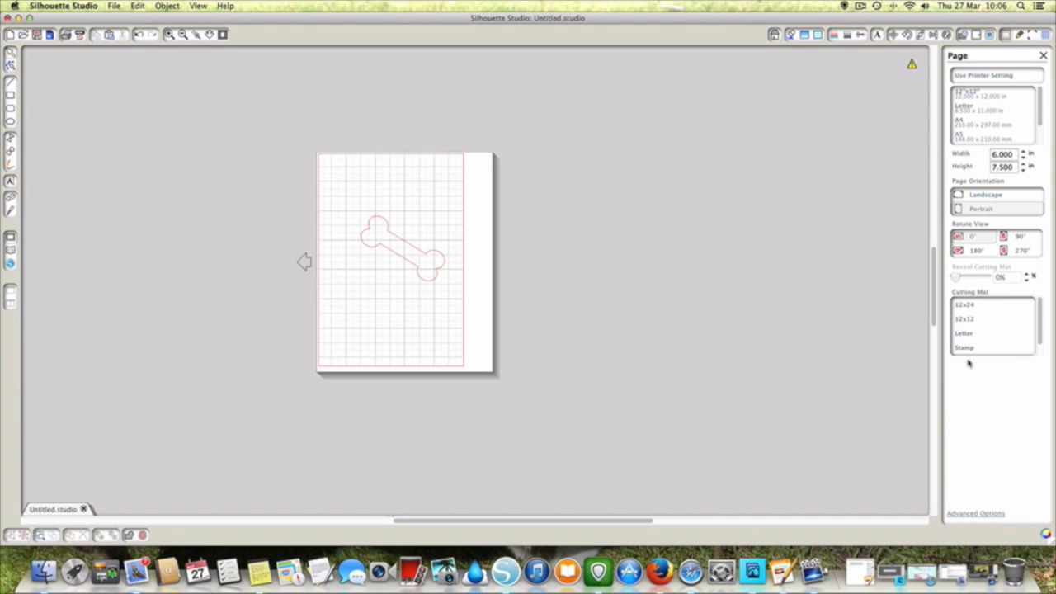
{"action": "left_click", "coordinate": [966, 333]}
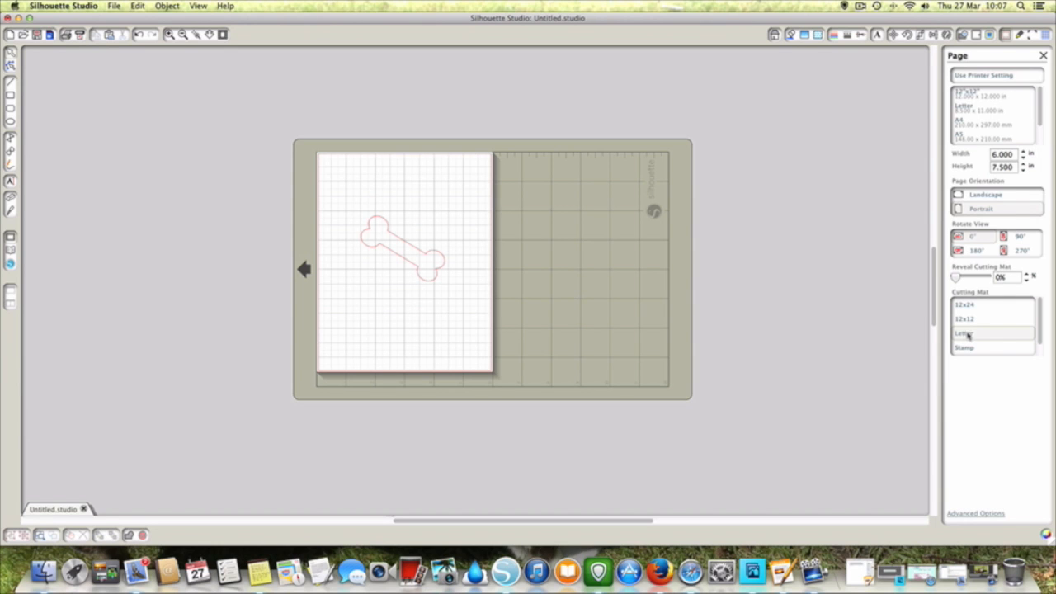
{"action": "left_click", "coordinate": [969, 349]}
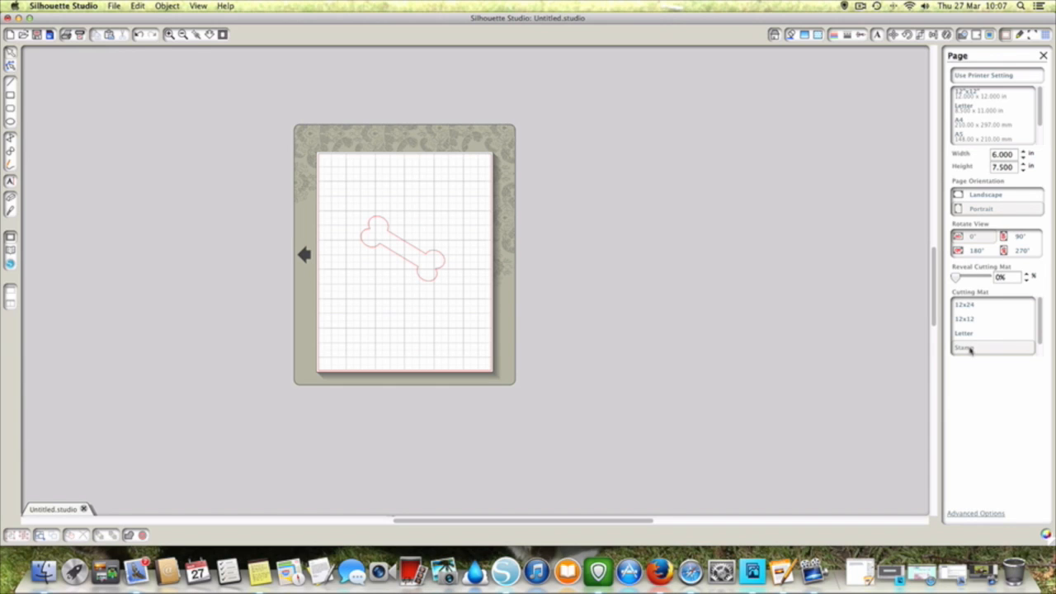
{"action": "left_click", "coordinate": [965, 306]}
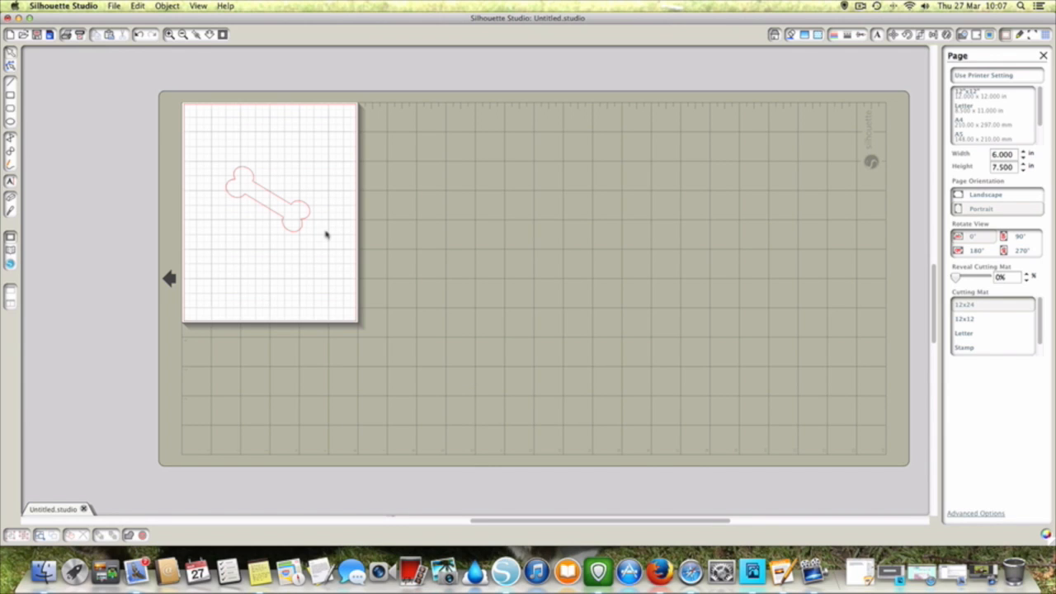
{"action": "scroll", "coordinate": [402, 410], "scroll_direction": "right", "scroll_amount": 1}
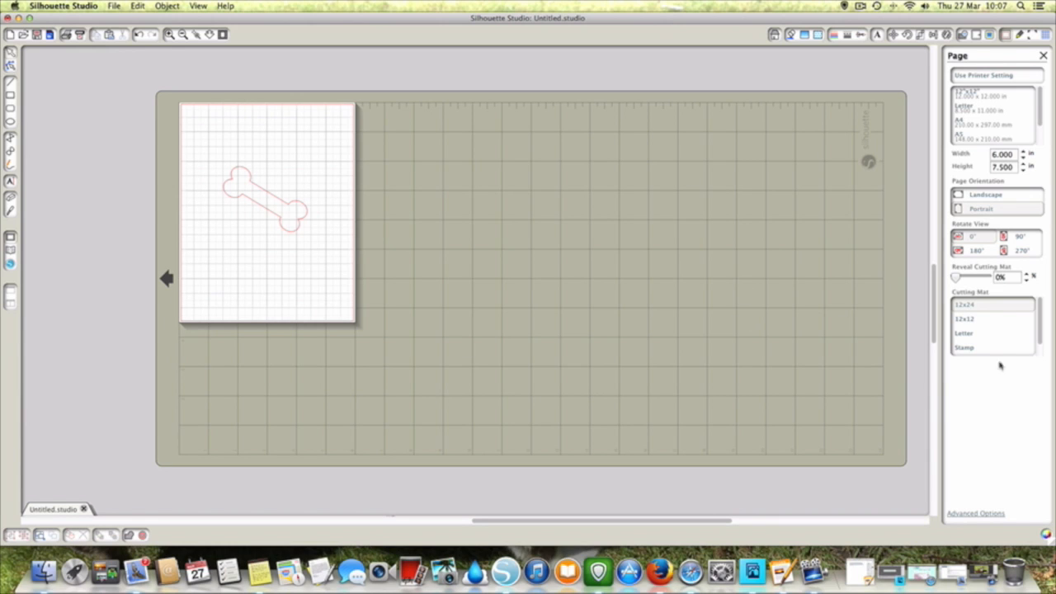
Remove the cutting mat with the None option, and set the mat to 12x12
{"action": "scroll", "coordinate": [963, 334], "scroll_direction": "down", "scroll_amount": 1}
{"action": "left_click", "coordinate": [964, 349]}
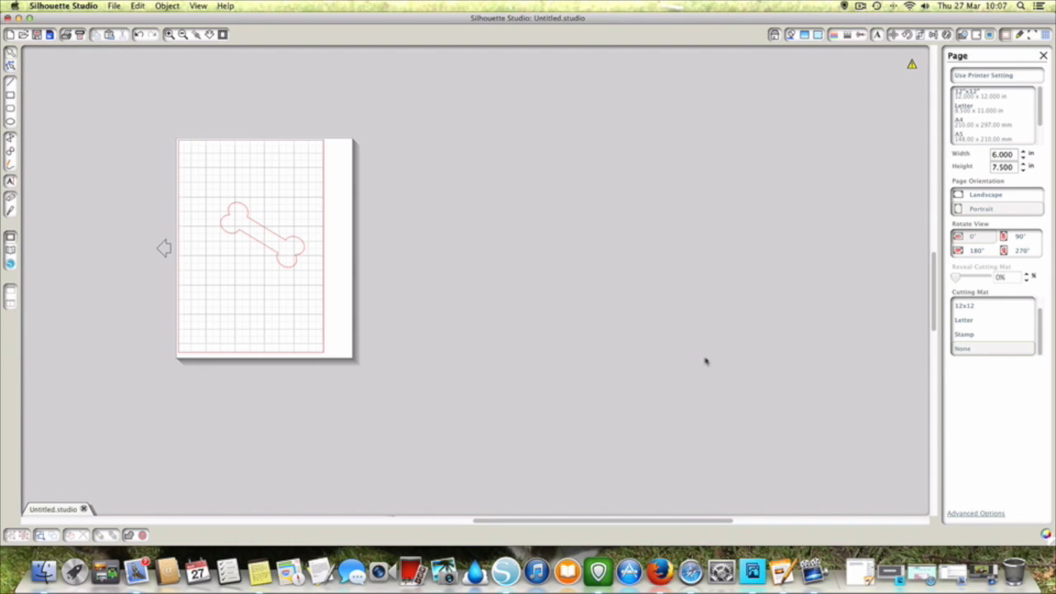
{"action": "scroll", "coordinate": [961, 343], "scroll_direction": "up", "scroll_amount": 1}
{"action": "left_click", "coordinate": [967, 320]}
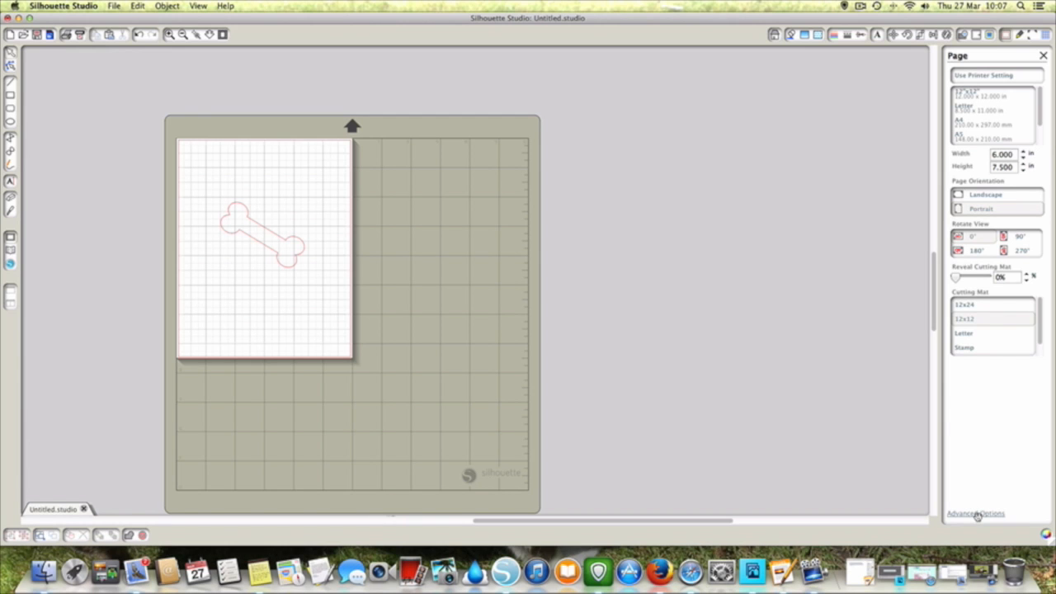
In the advanced page options, try Long Edge First loading on the 12x12 and Letter mats, and Short Edge First on the Letter mat
{"action": "left_click", "coordinate": [976, 514]}
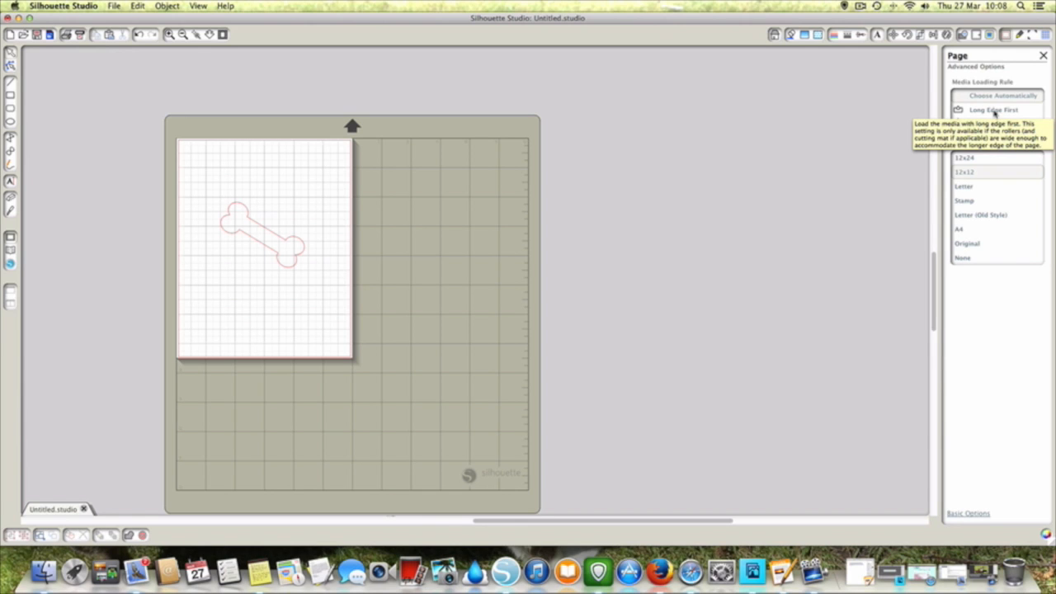
{"action": "left_click", "coordinate": [994, 113]}
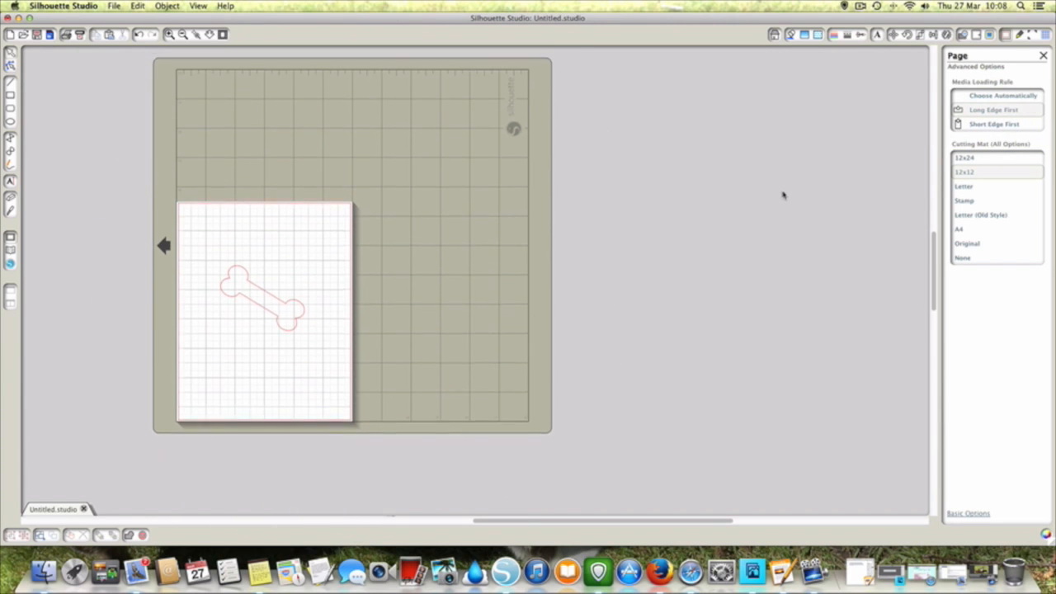
{"action": "left_click", "coordinate": [964, 187]}
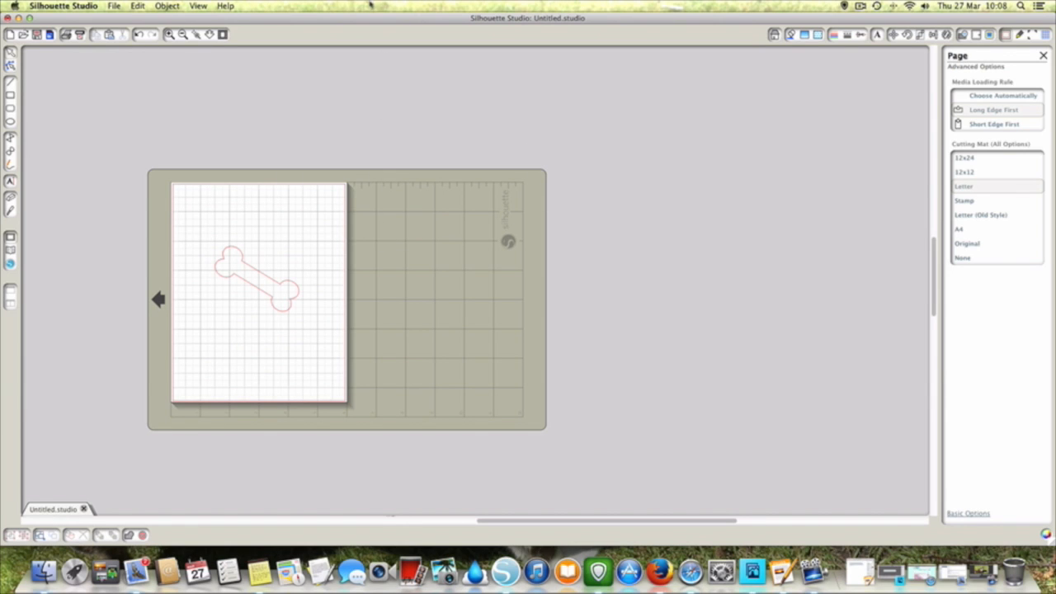
{"action": "left_click", "coordinate": [354, 61]}
{"action": "left_click", "coordinate": [981, 125]}
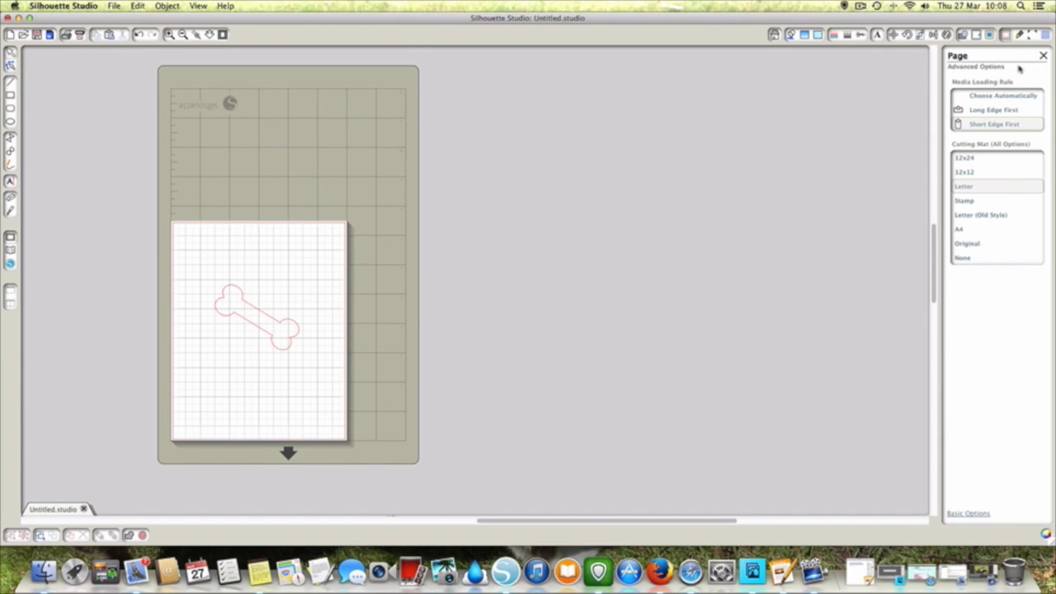
Set media loading to Choose Automatically with the 12x12 mat, and set the page size to 12"x12" in the basic options
{"action": "left_click", "coordinate": [1013, 95]}
{"action": "left_click", "coordinate": [1013, 96]}
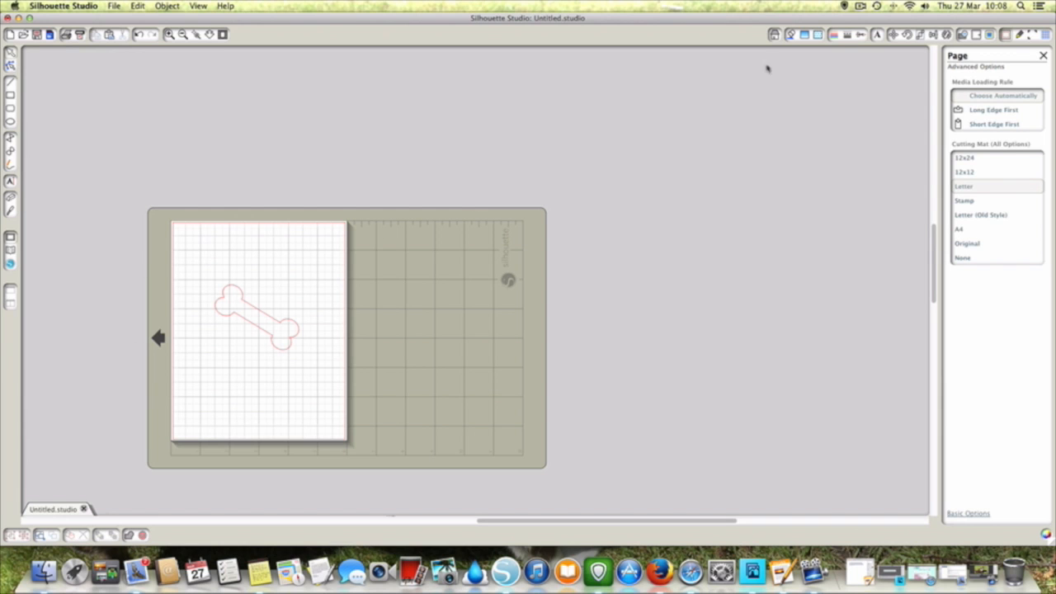
{"action": "left_click", "coordinate": [976, 170]}
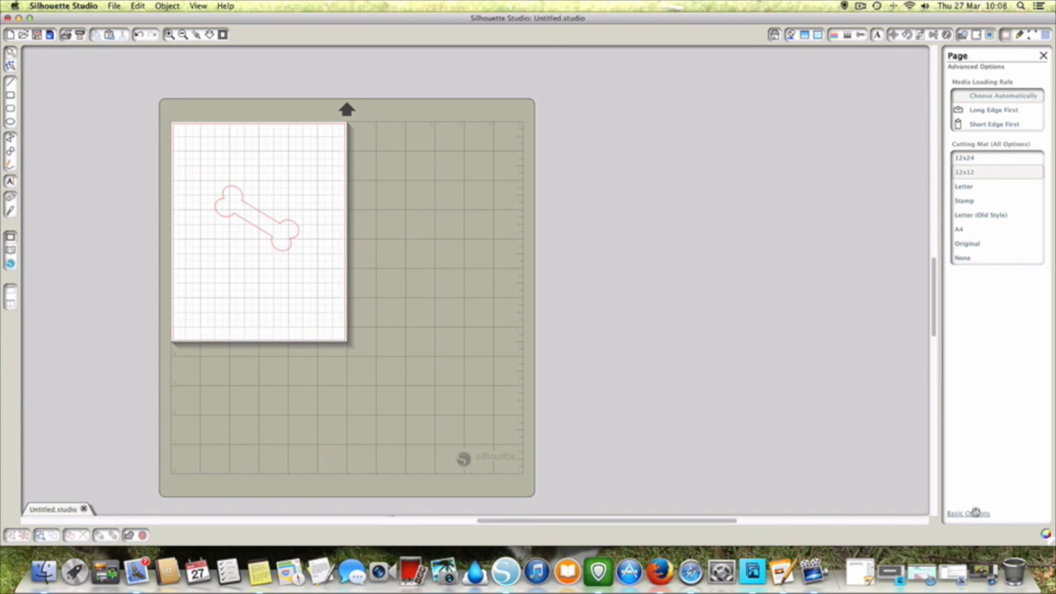
{"action": "left_click", "coordinate": [975, 512]}
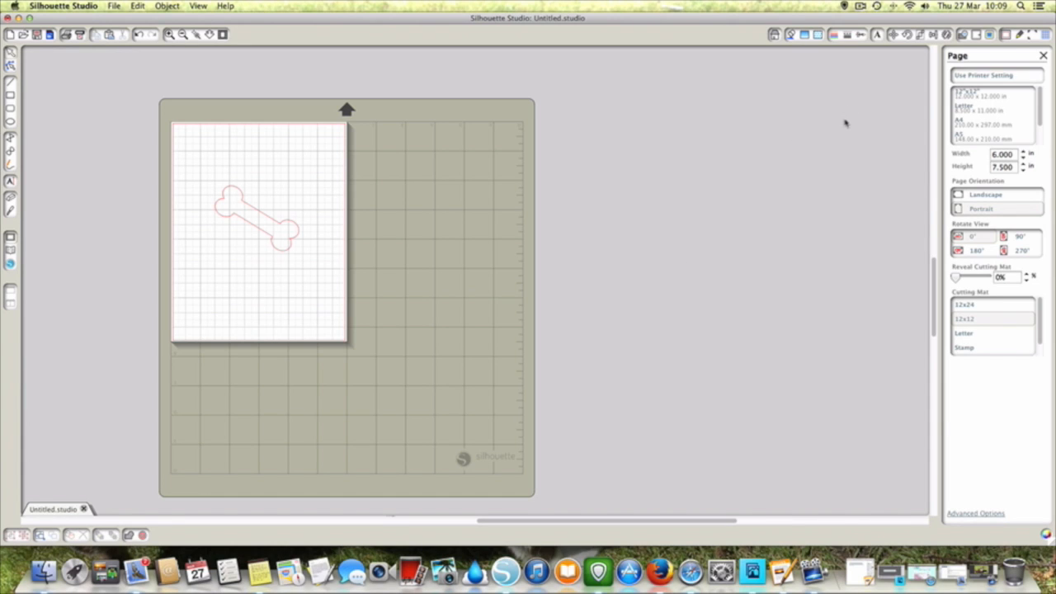
{"action": "left_click", "coordinate": [978, 96]}
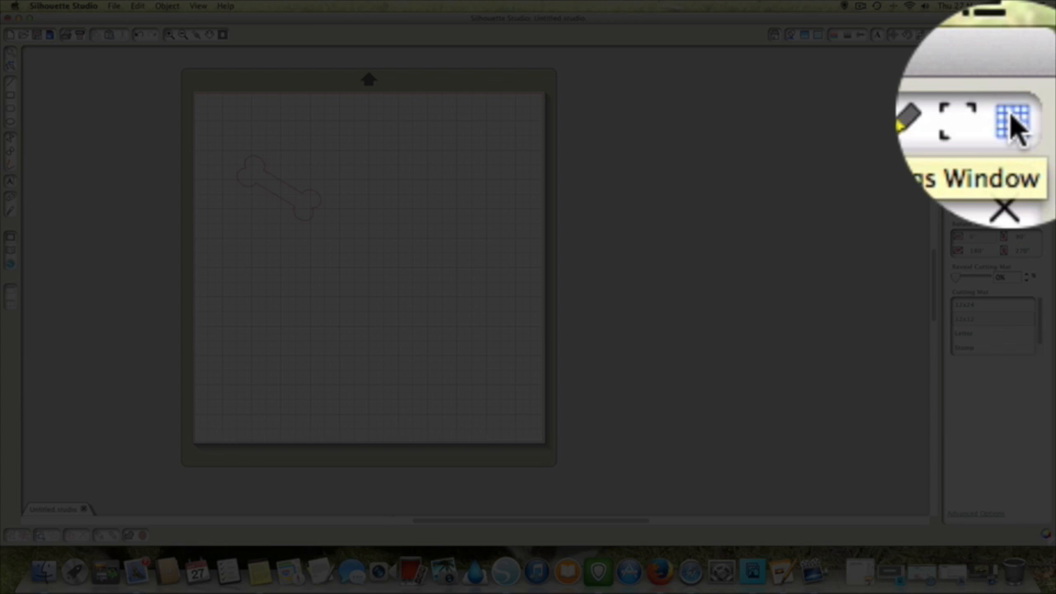
In the grid settings, hide the grid and show it again, and switch its style to Isometric and back to Square
{"action": "left_click", "coordinate": [1038, 35]}
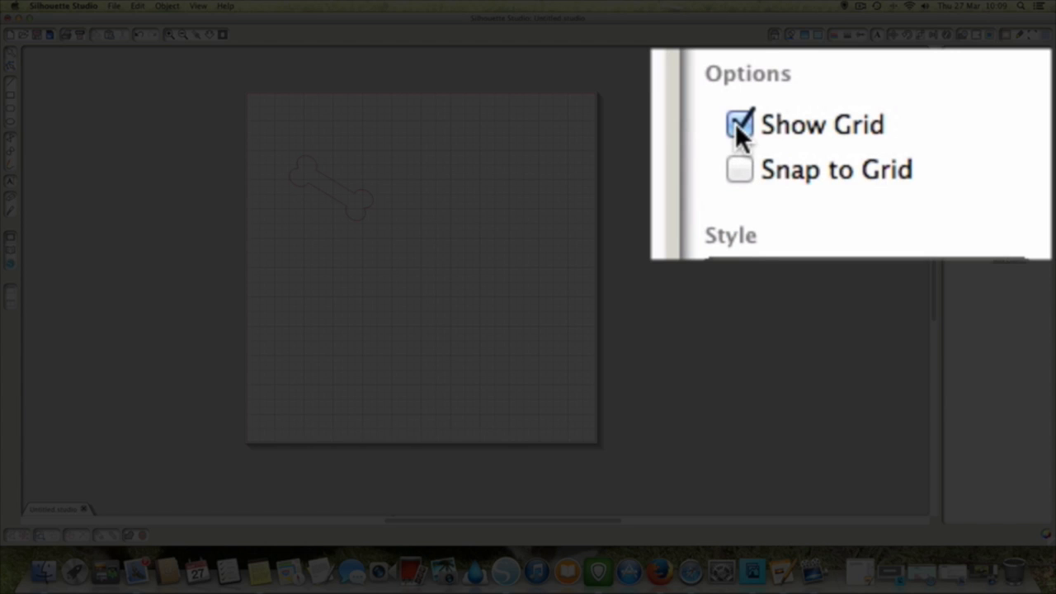
{"action": "left_click", "coordinate": [958, 146]}
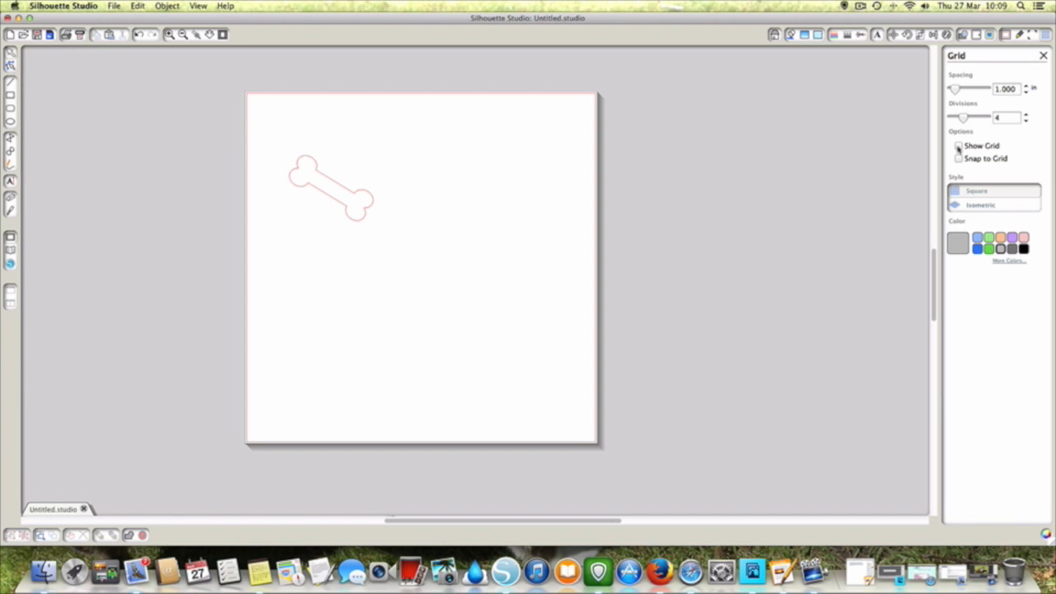
{"action": "left_click", "coordinate": [959, 146]}
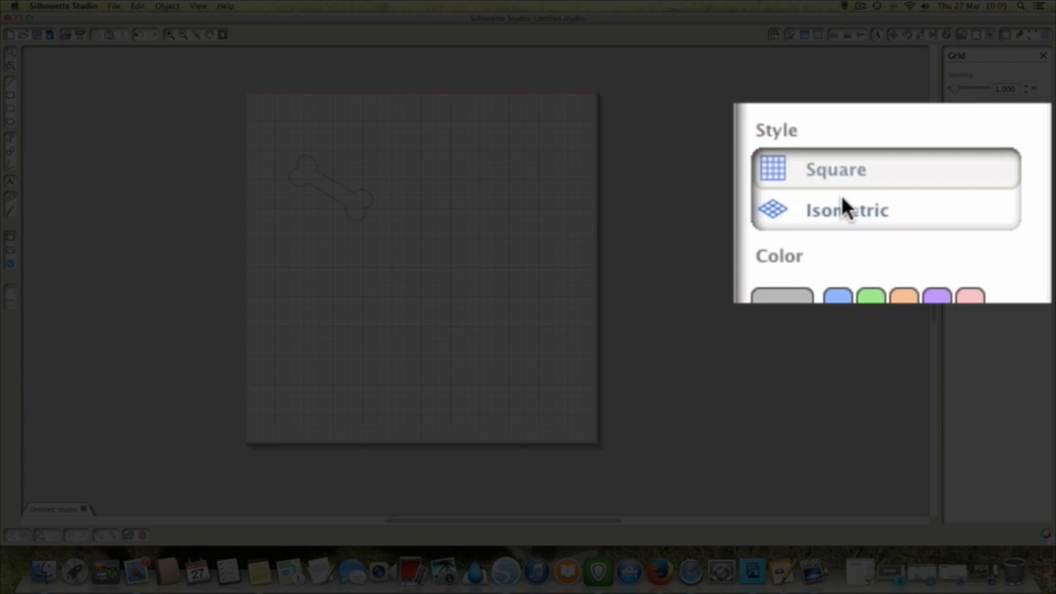
{"action": "left_click", "coordinate": [980, 205]}
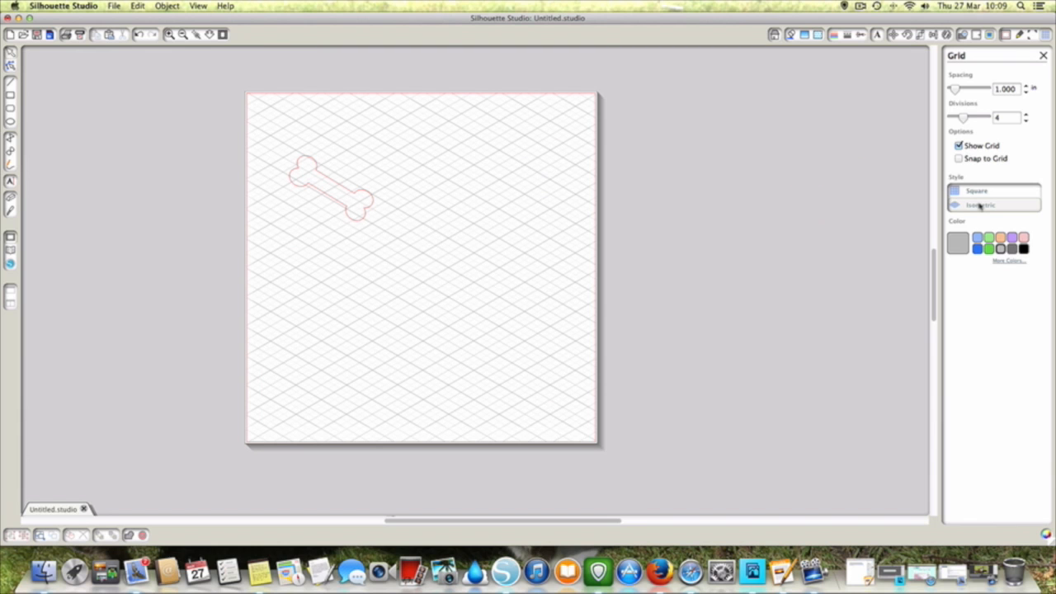
{"action": "left_click", "coordinate": [977, 191]}
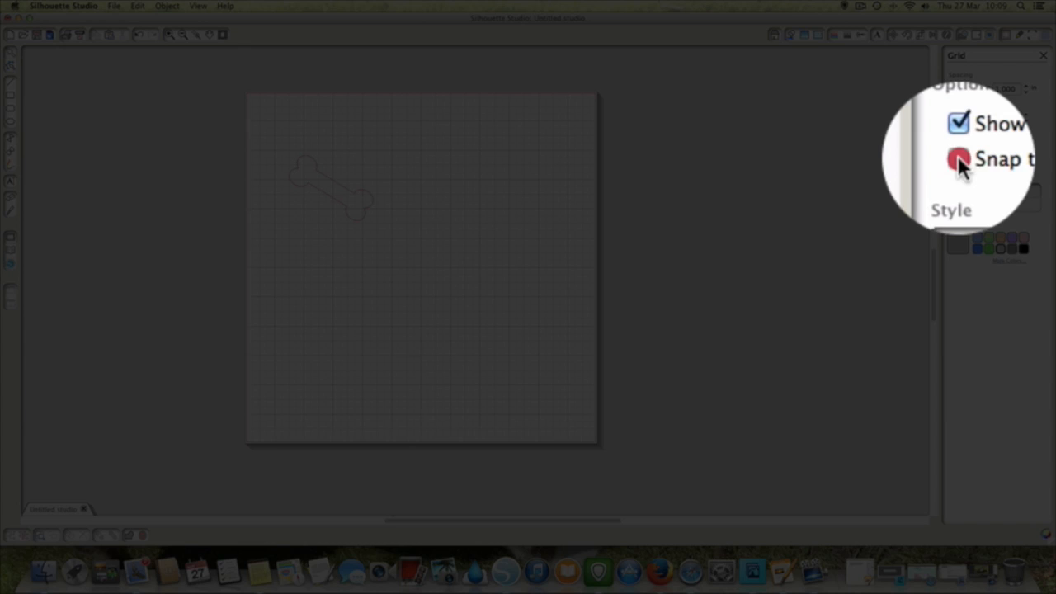
Turn on Snap to Grid and move the bone down and slightly right on the page
{"action": "left_click", "coordinate": [959, 157]}
{"action": "left_click", "coordinate": [349, 198]}
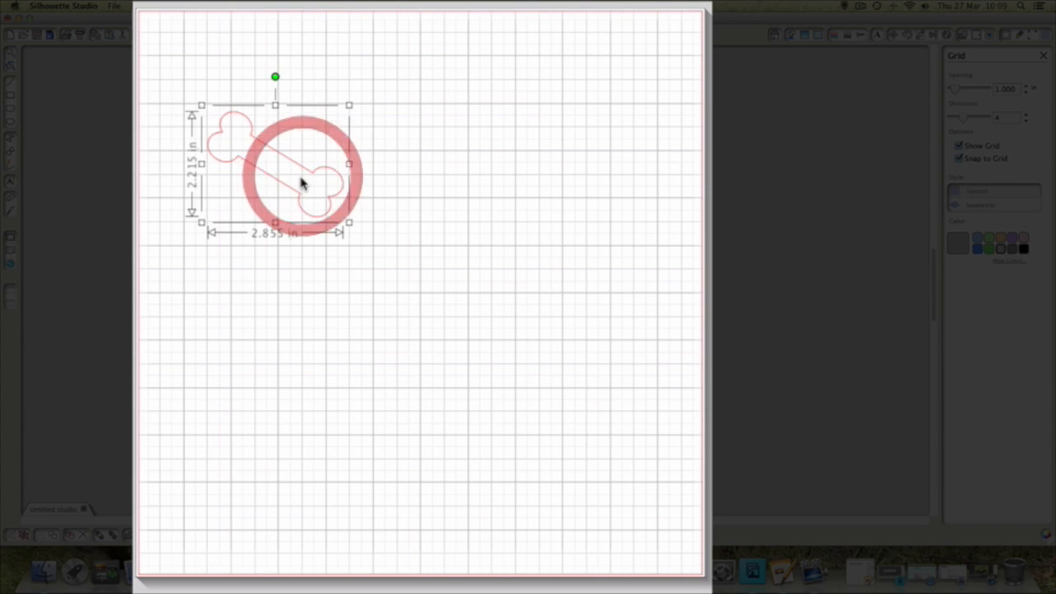
{"action": "left_click_drag", "start_coordinate": [288, 200], "coordinate": [345, 265]}
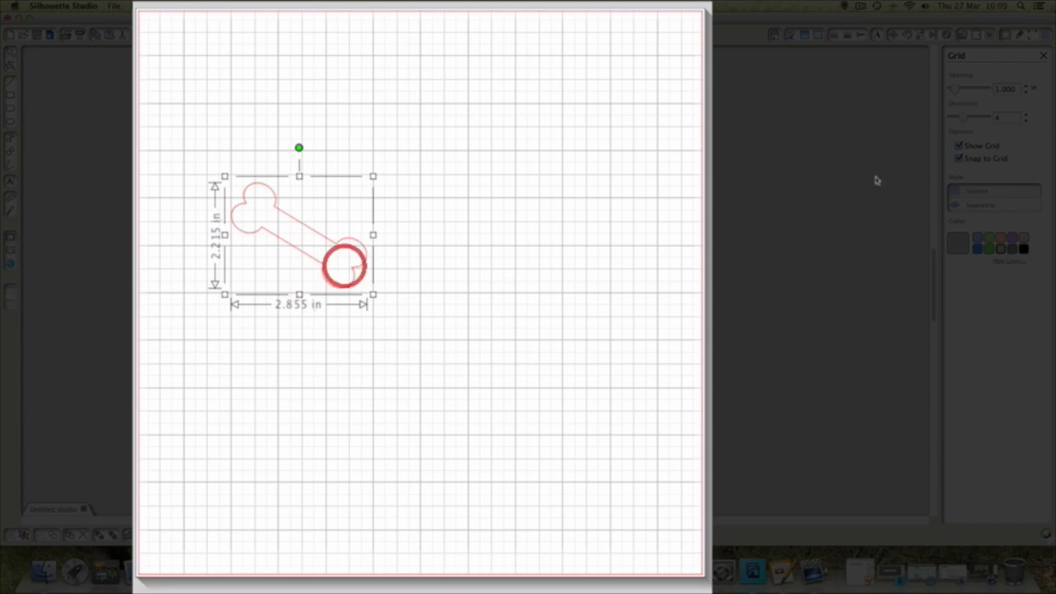
Turn off Snap to Grid, move the bone freely up and right, and enlarge it to about 5.455 x 4.235 in
{"action": "left_click", "coordinate": [957, 159]}
{"action": "left_click_drag", "start_coordinate": [343, 254], "coordinate": [379, 171]}
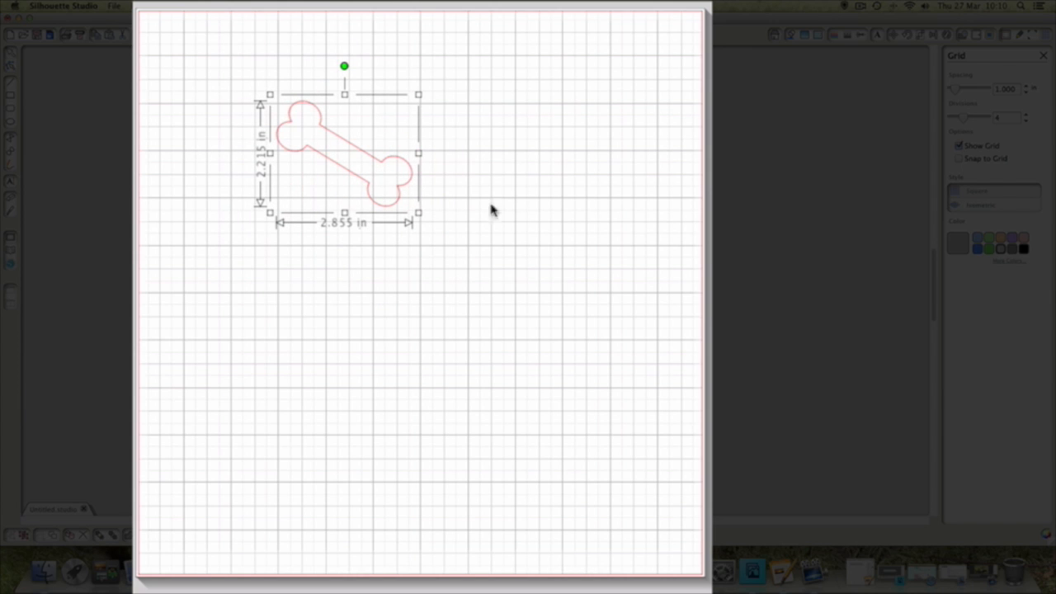
{"action": "left_click_drag", "start_coordinate": [418, 213], "coordinate": [540, 308]}
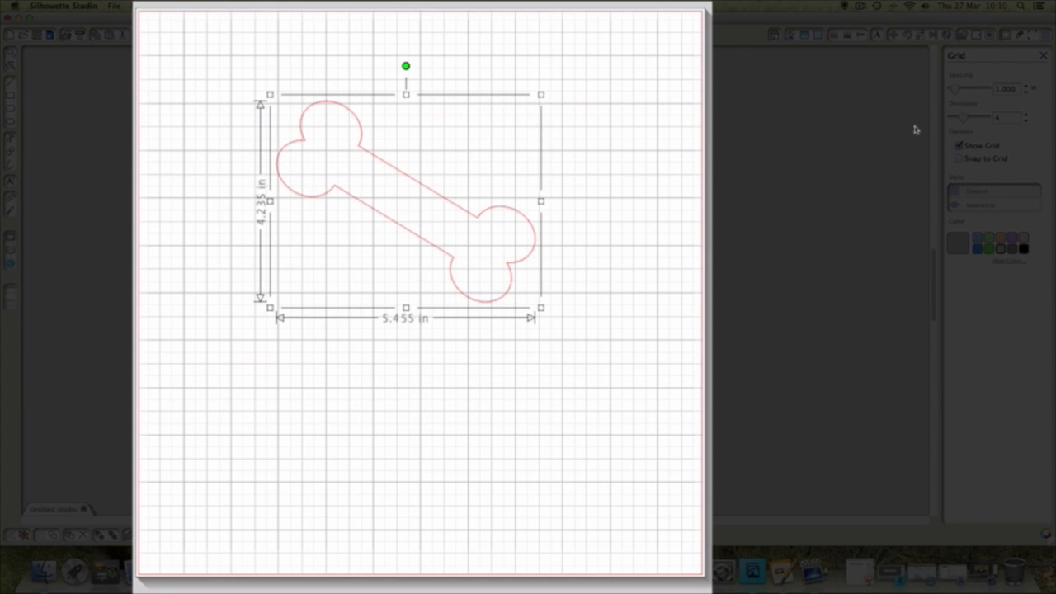
Turn on Snap to Grid, move the enlarged bone left and slightly up, and turn snapping off again
{"action": "left_click", "coordinate": [958, 158]}
{"action": "left_click_drag", "start_coordinate": [335, 196], "coordinate": [285, 189]}
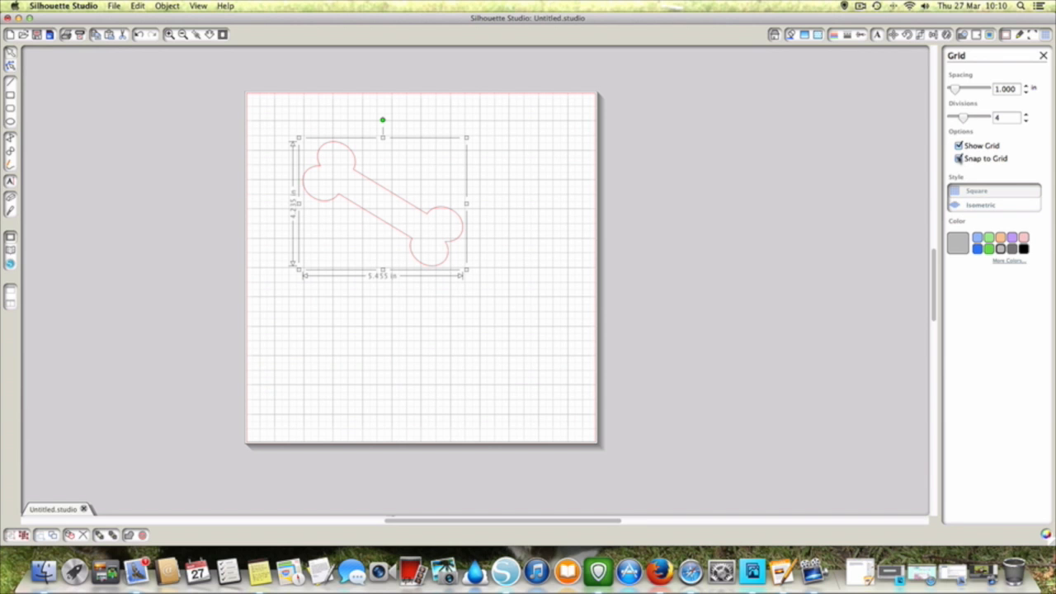
{"action": "left_click", "coordinate": [959, 159]}
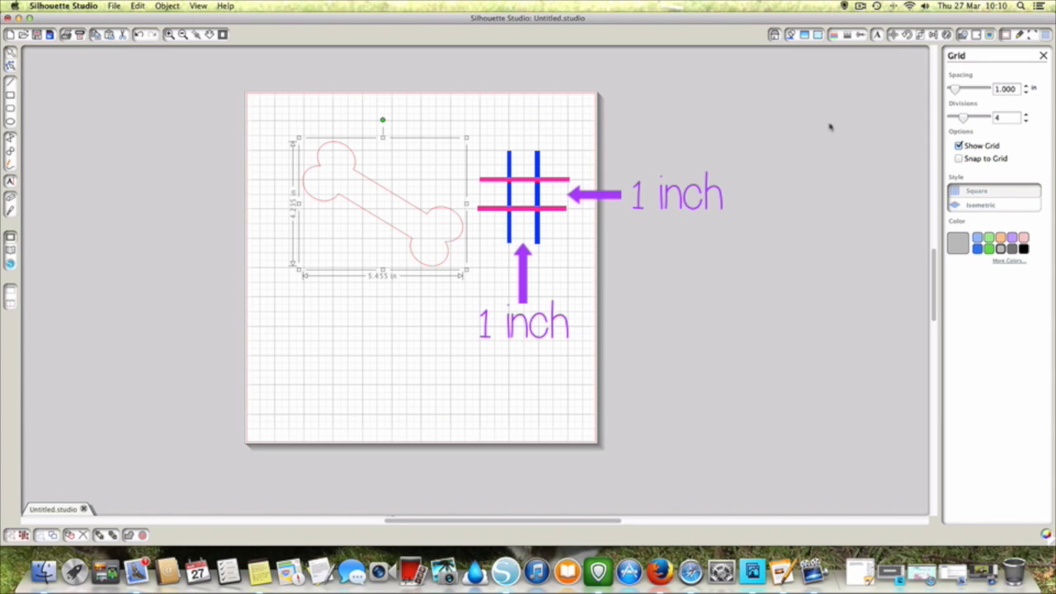
Set the grid spacing to 2.000 in and deselect the bone
{"action": "left_click", "coordinate": [1027, 86]}
{"action": "left_click", "coordinate": [1027, 86]}
{"action": "left_click", "coordinate": [1027, 87]}
{"action": "left_click", "coordinate": [1026, 86]}
{"action": "left_click", "coordinate": [1026, 87]}
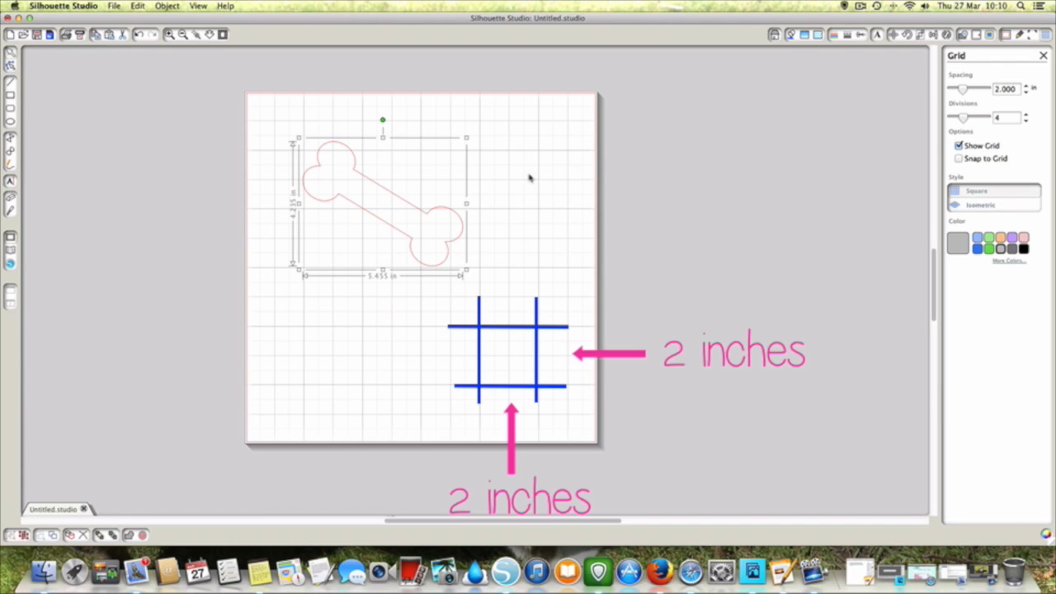
{"action": "left_click", "coordinate": [485, 178]}
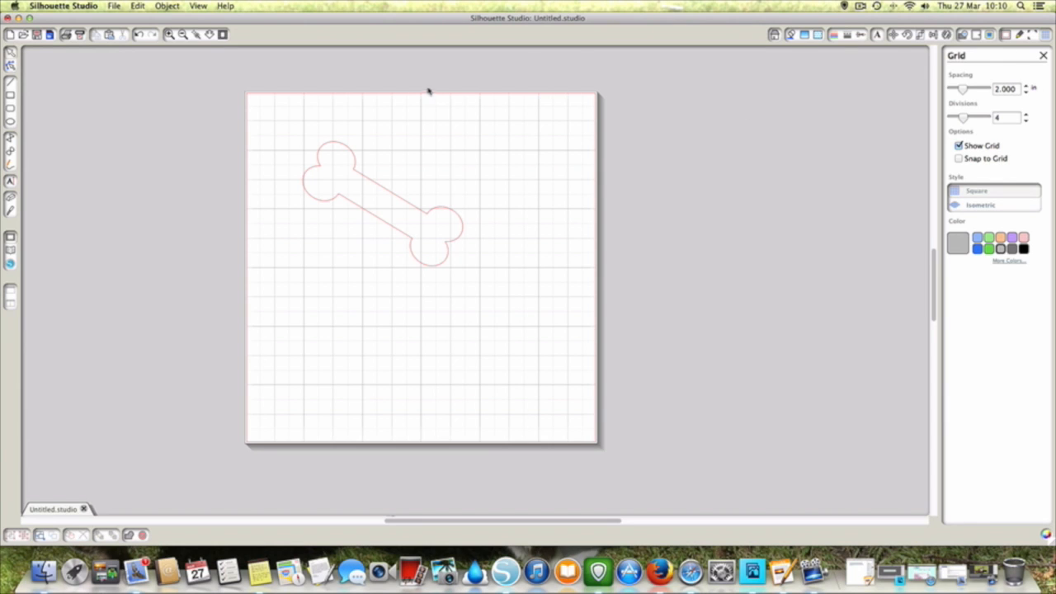
Set the grid spacing to 1.000 in, and step the grid divisions down past 2 before setting them to 4
{"action": "left_click", "coordinate": [1027, 92]}
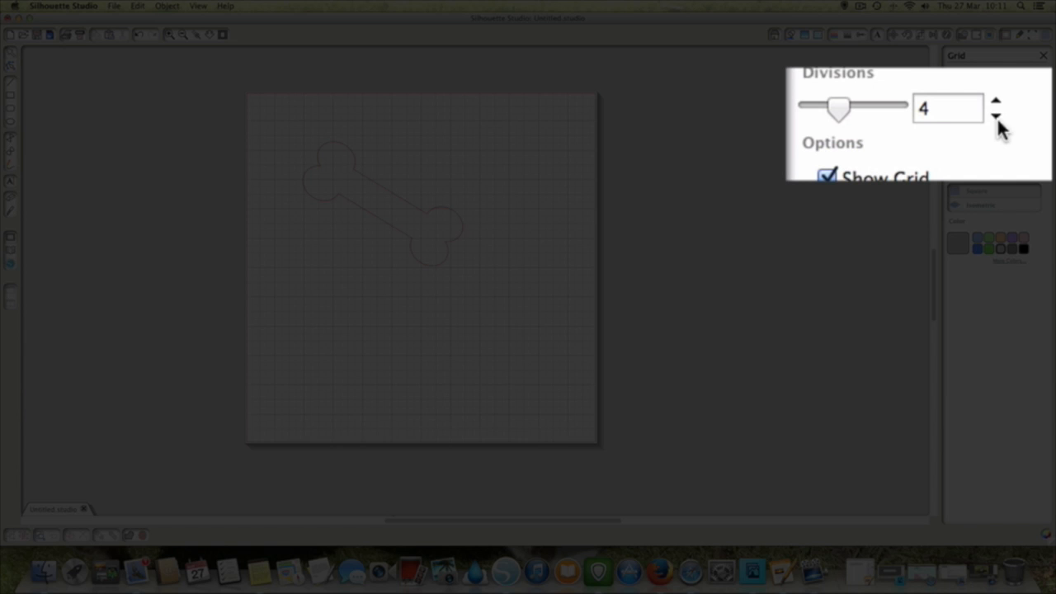
{"action": "left_click", "coordinate": [1027, 121]}
{"action": "left_click", "coordinate": [1026, 121]}
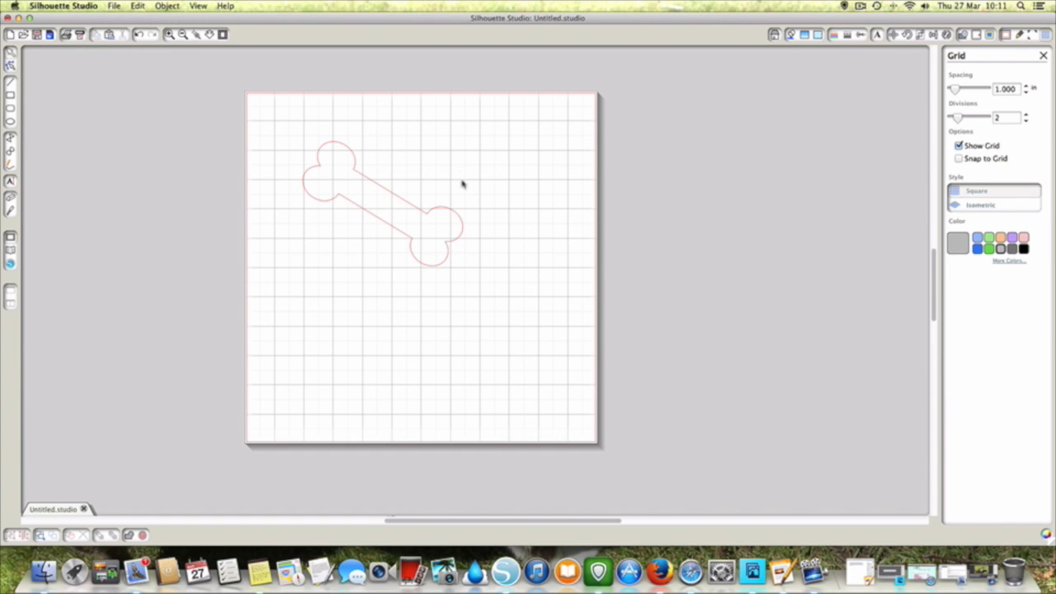
{"action": "left_click", "coordinate": [1026, 121]}
{"action": "left_click", "coordinate": [1027, 115]}
{"action": "left_click", "coordinate": [1026, 116]}
{"action": "left_click", "coordinate": [1027, 116]}
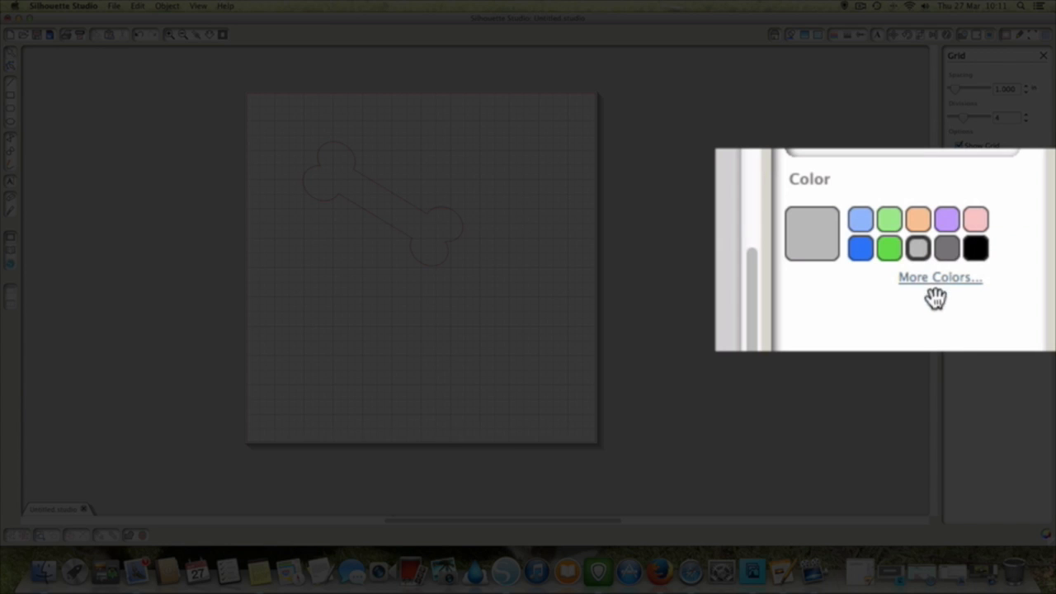
Try the light blue, light green, orange, purple and pink preset colors on the grid lines
{"action": "left_click", "coordinate": [976, 237]}
{"action": "left_click", "coordinate": [988, 238]}
{"action": "left_click", "coordinate": [988, 238]}
{"action": "left_click", "coordinate": [1000, 237]}
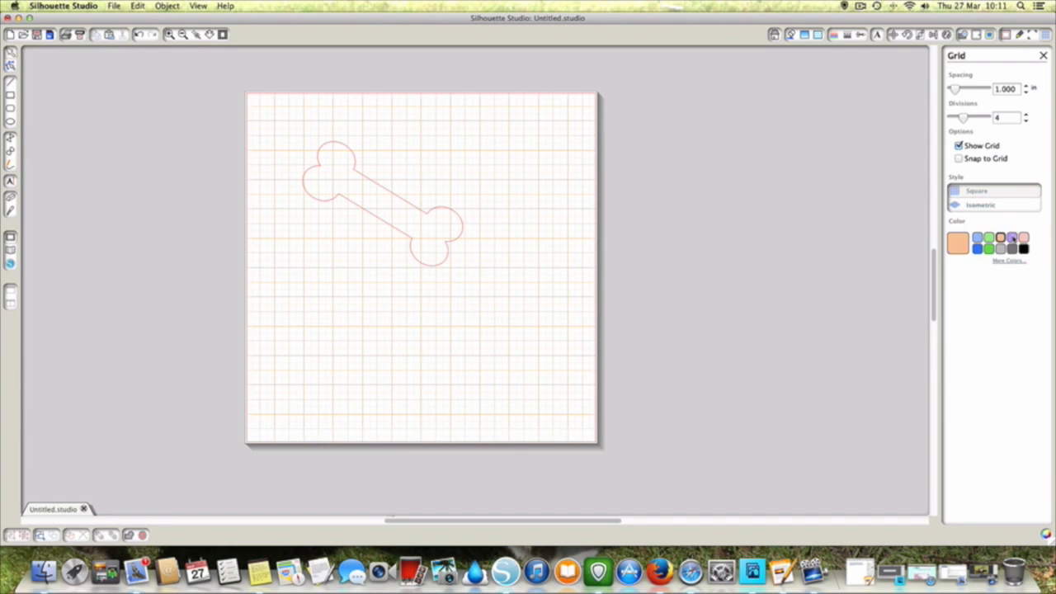
{"action": "left_click", "coordinate": [1012, 238]}
{"action": "left_click", "coordinate": [1023, 238]}
Try black and dark gray grid lines, and return the grid color to light gray
{"action": "left_click", "coordinate": [1024, 248]}
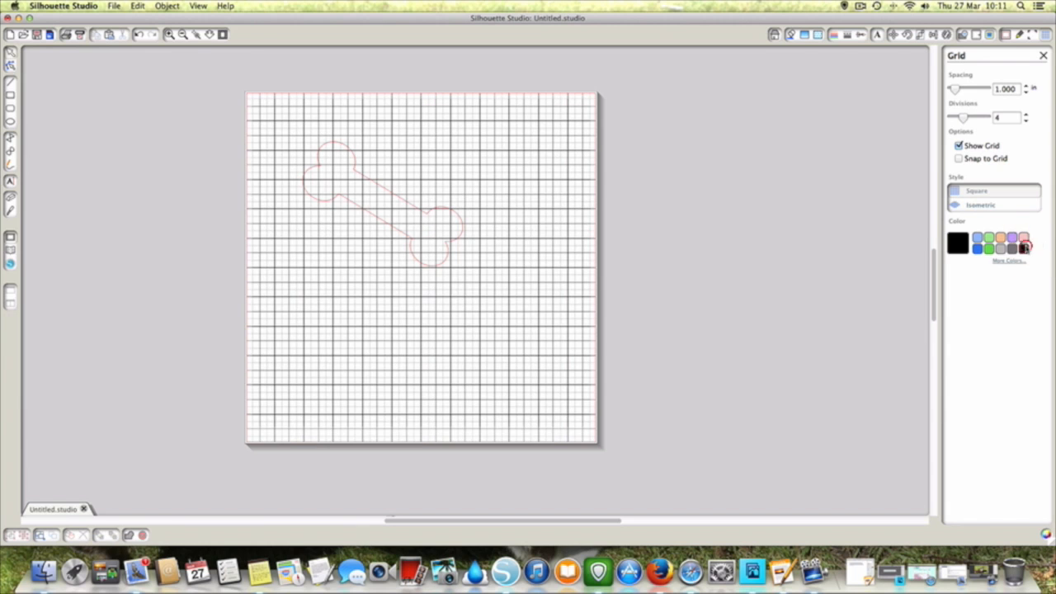
{"action": "left_click", "coordinate": [1000, 248]}
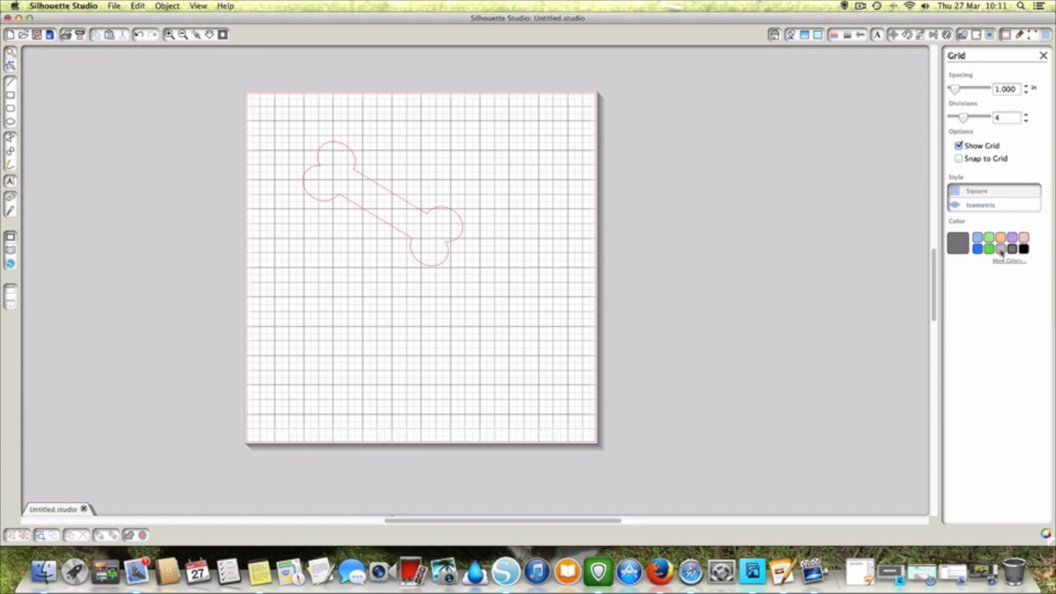
{"action": "left_click", "coordinate": [1000, 250]}
Apply the saved magenta-pink swatch from the custom color picker to the grid lines
{"action": "left_click", "coordinate": [1003, 260]}
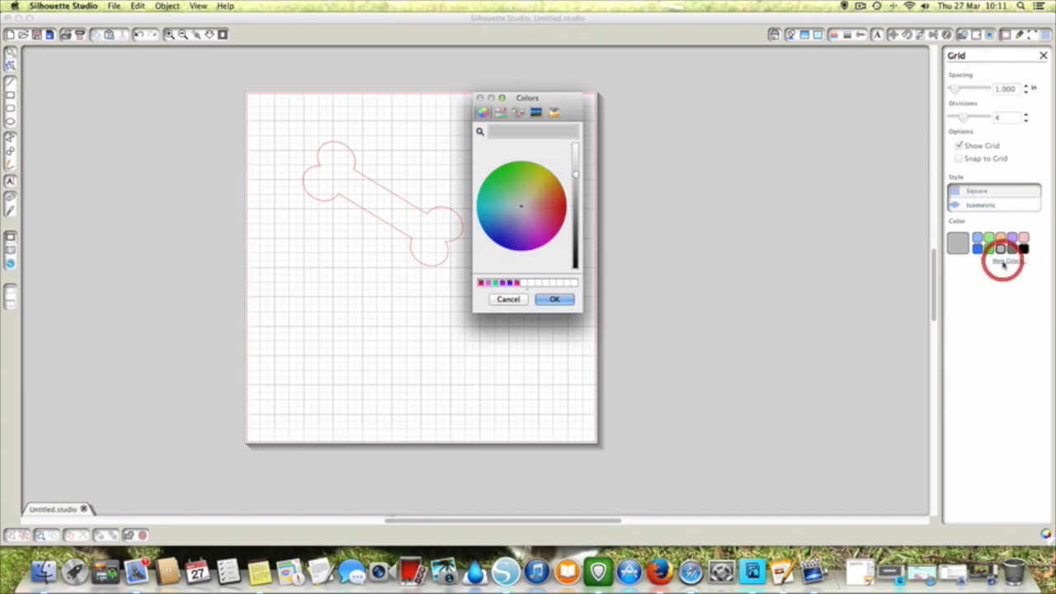
{"action": "left_click", "coordinate": [489, 283]}
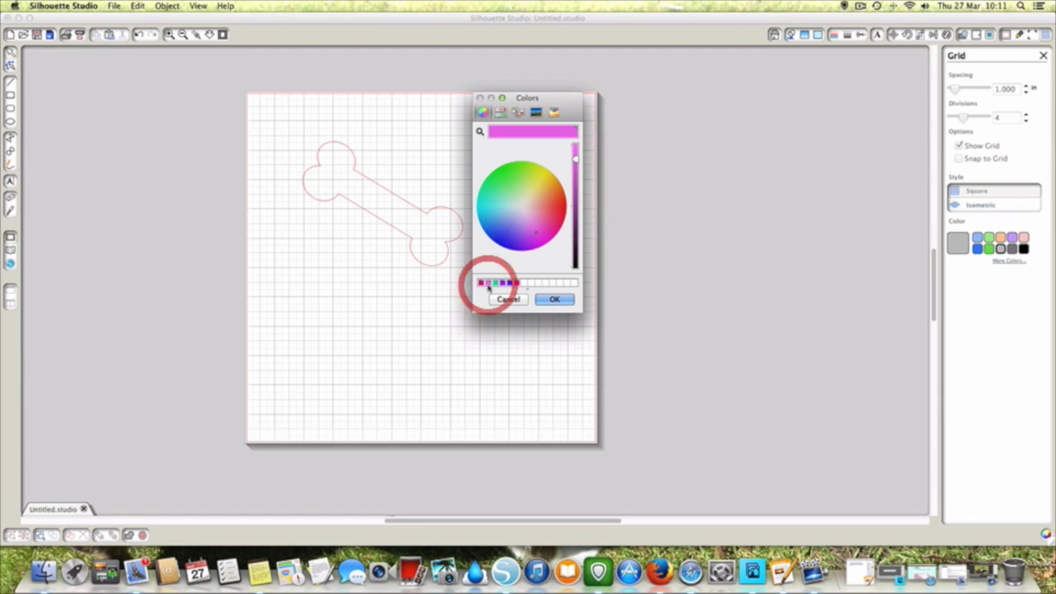
{"action": "left_click", "coordinate": [555, 301]}
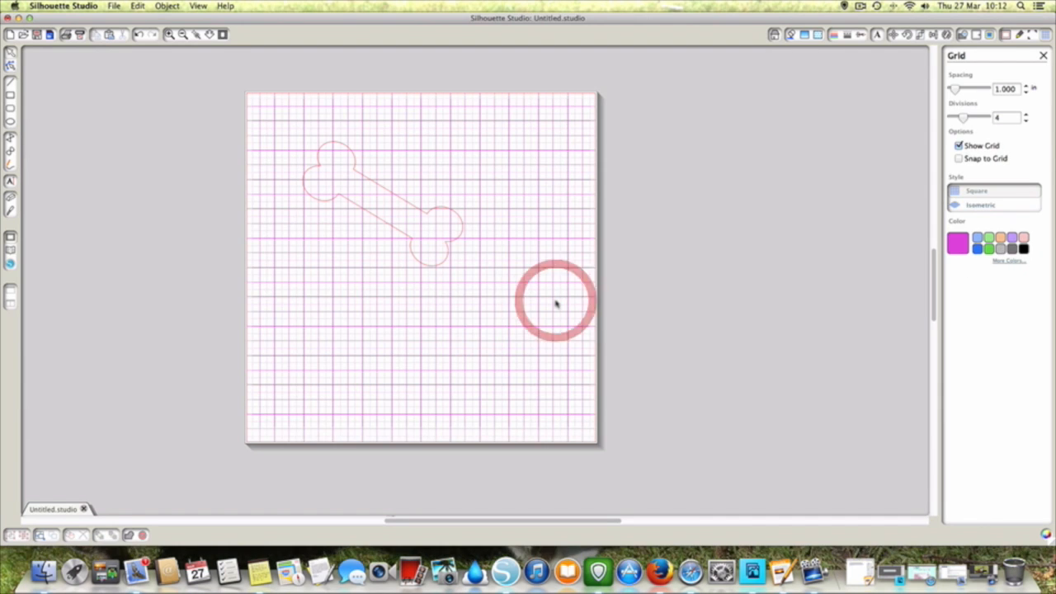
Reopen the custom color picker, cancel it, and restore the grid color to the light gray preset
{"action": "left_click", "coordinate": [998, 261]}
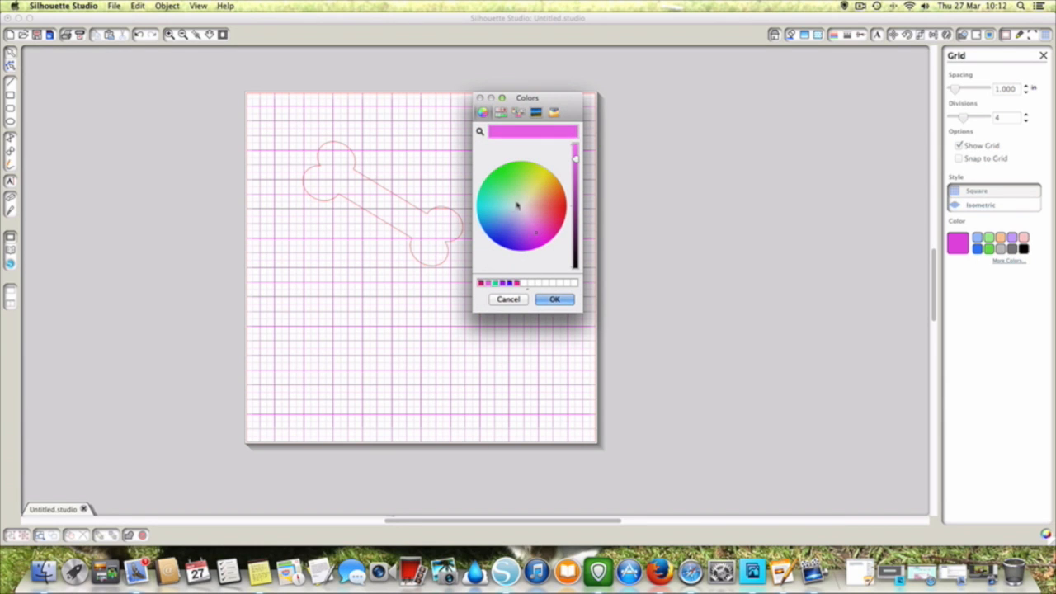
{"action": "left_click", "coordinate": [517, 300]}
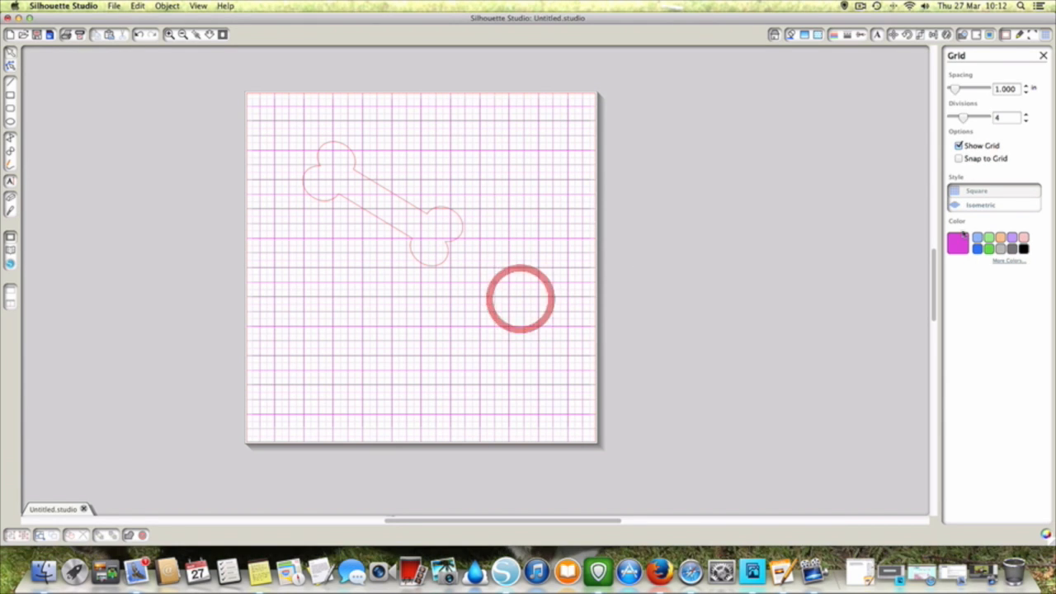
{"action": "left_click", "coordinate": [1001, 248]}
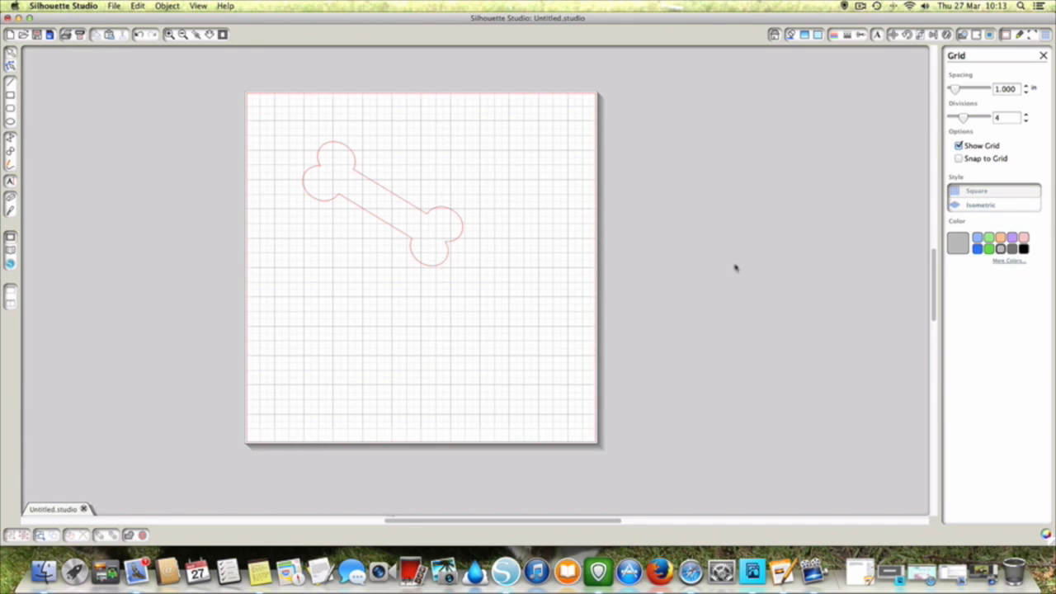
Bring up the grid options for the page view
{"action": "scroll", "coordinate": [735, 268], "scroll_direction": "left", "scroll_amount": 5}
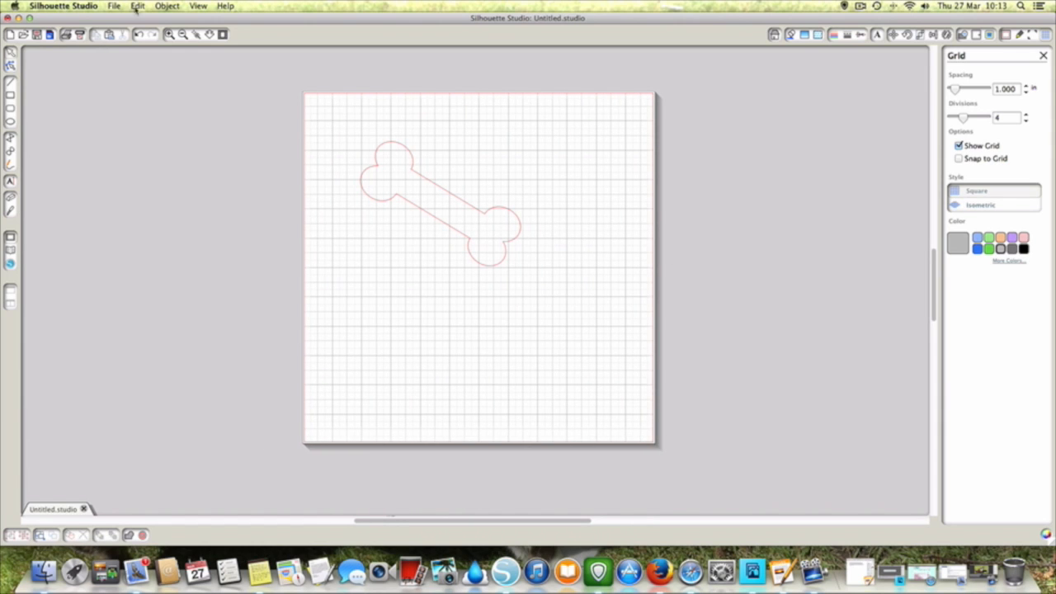
{"action": "left_click", "coordinate": [200, 6]}
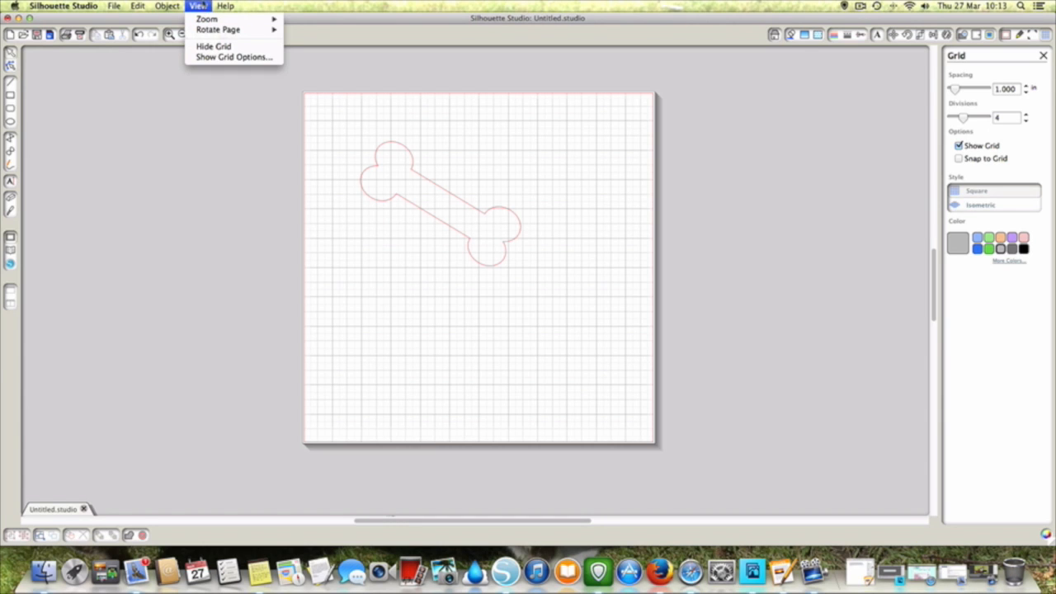
{"action": "left_click", "coordinate": [211, 58]}
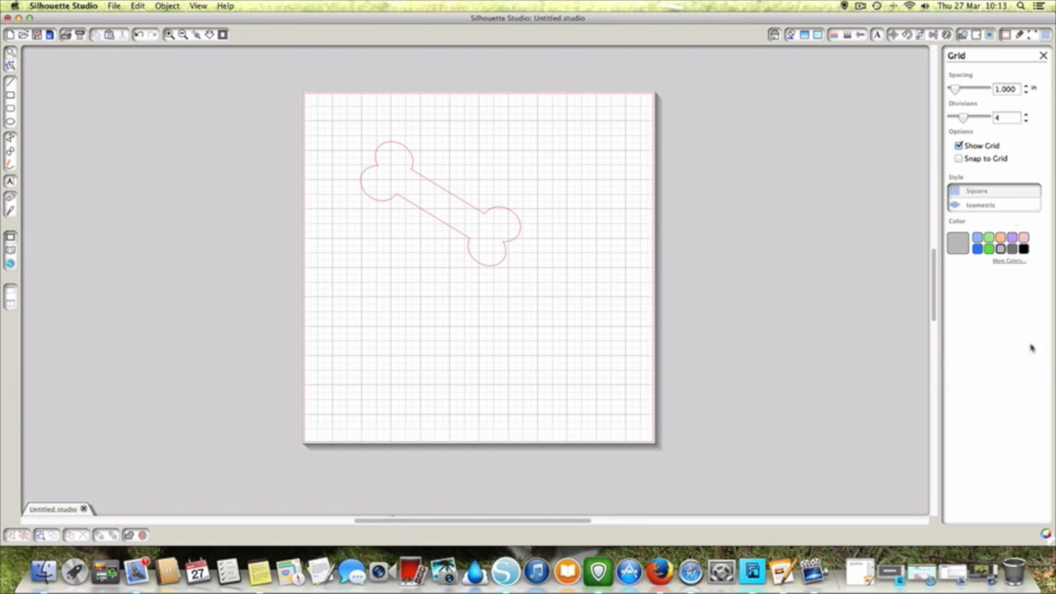
Open the program preferences and view the Measurements settings
{"action": "left_click", "coordinate": [61, 8]}
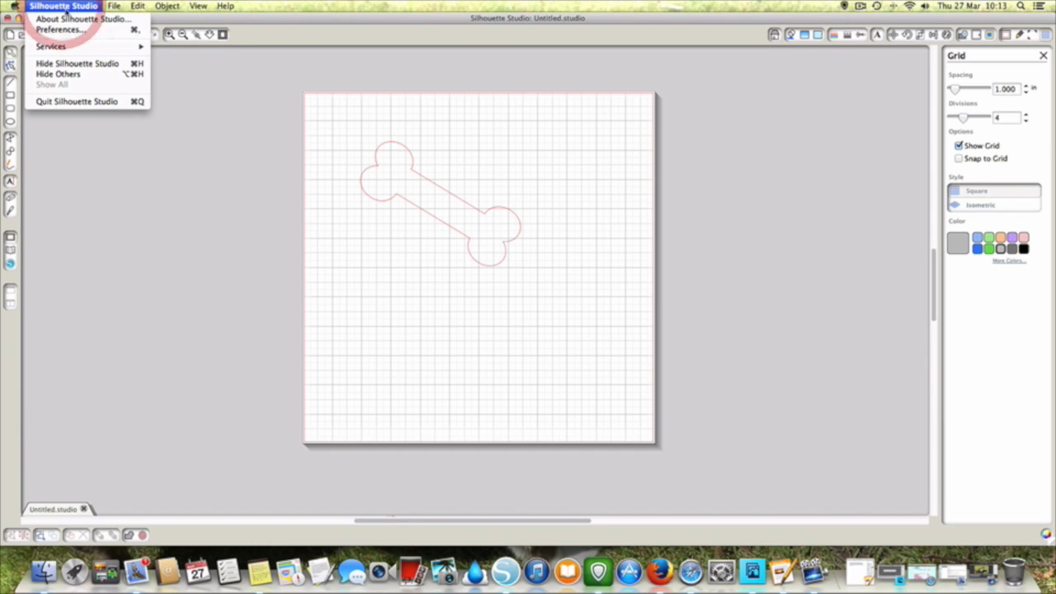
{"action": "left_click", "coordinate": [60, 30]}
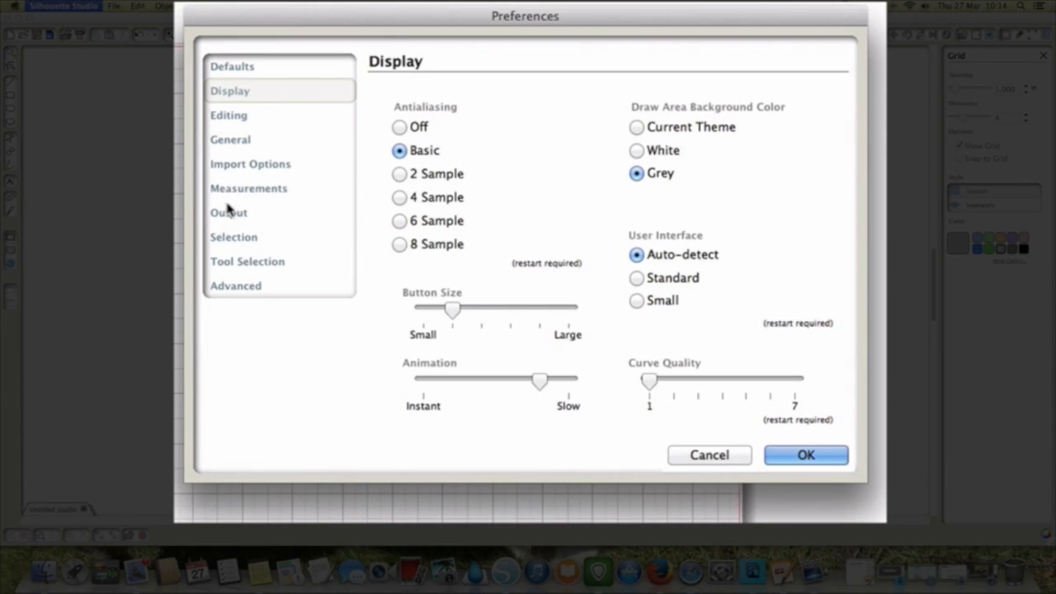
{"action": "left_click", "coordinate": [241, 188]}
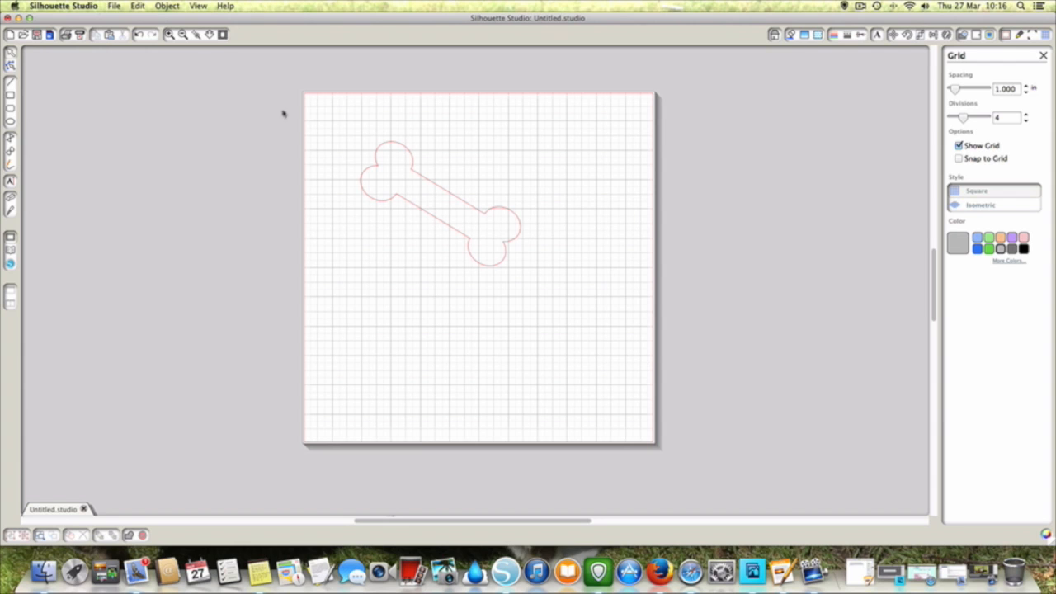
Open the save dialog for the untitled drawing, look at the SilhouetteDriverX64 folder, and cancel without saving
{"action": "left_click", "coordinate": [36, 34]}
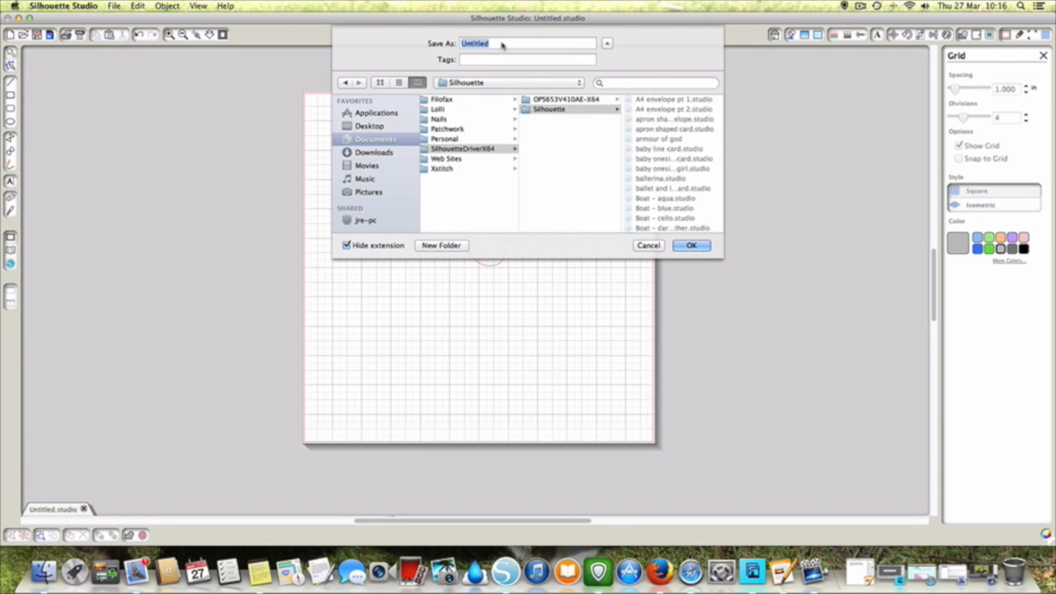
{"action": "left_click", "coordinate": [452, 151]}
{"action": "left_click", "coordinate": [648, 245]}
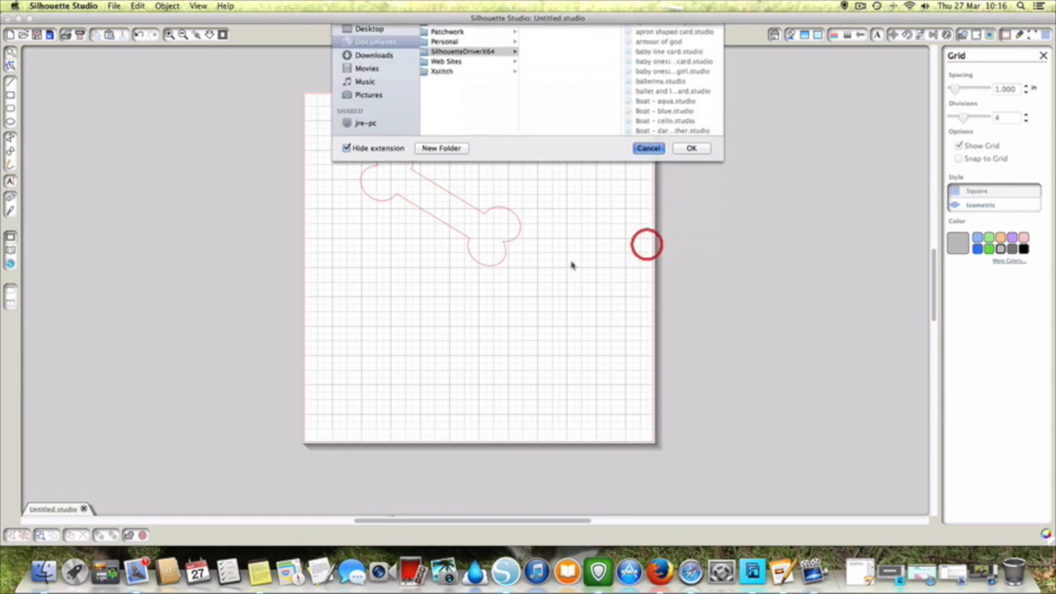